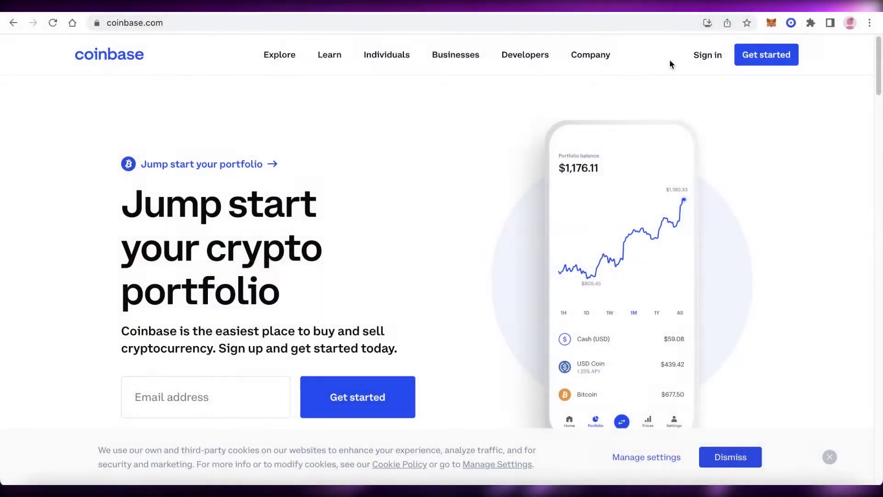
Step: Scroll through the Coinbase Pro landing page before signing in
scroll(663, 101, "down", 1)
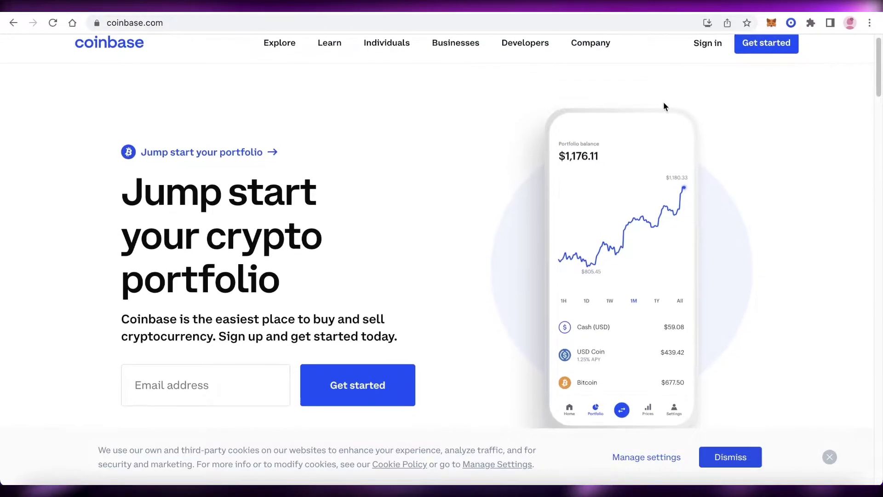
scroll(622, 120, "down", 8)
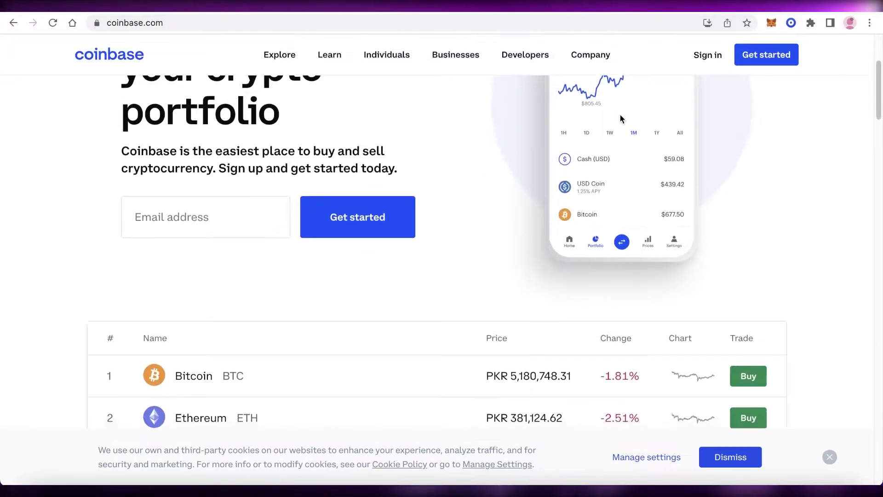
scroll(598, 113, "down", 3)
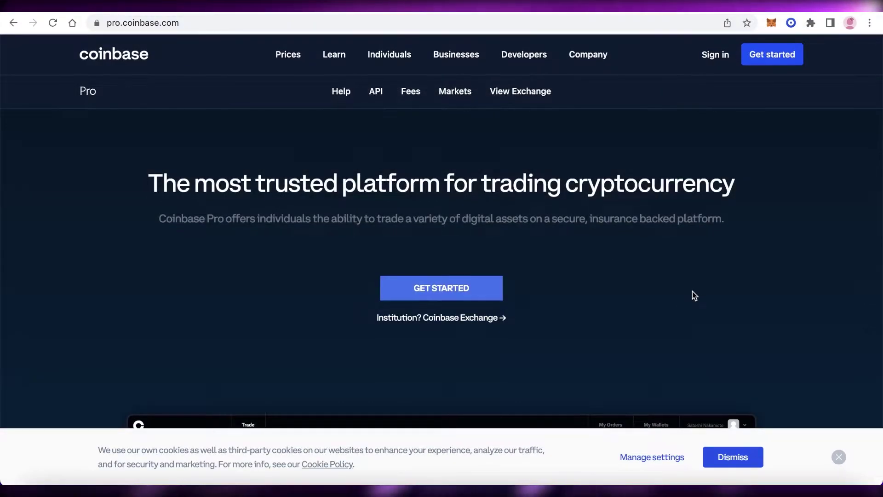
scroll(692, 291, "down", 3)
scroll(791, 191, "up", 3)
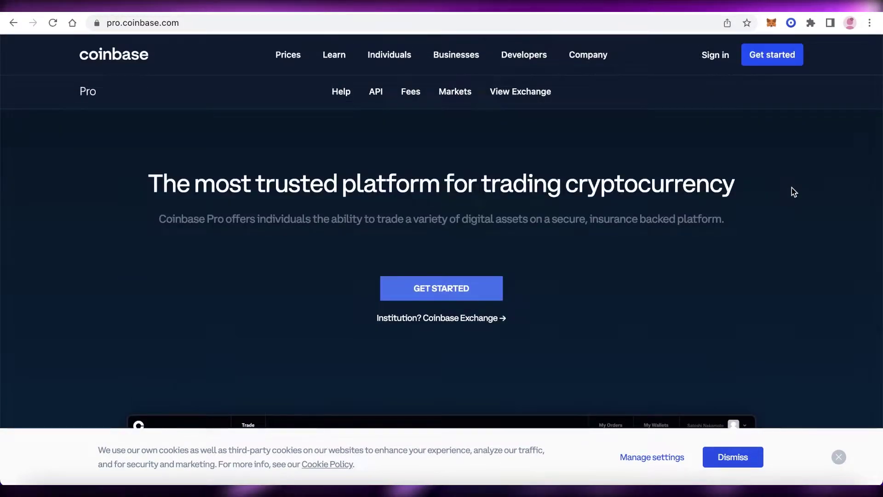
scroll(791, 186, "down", 10)
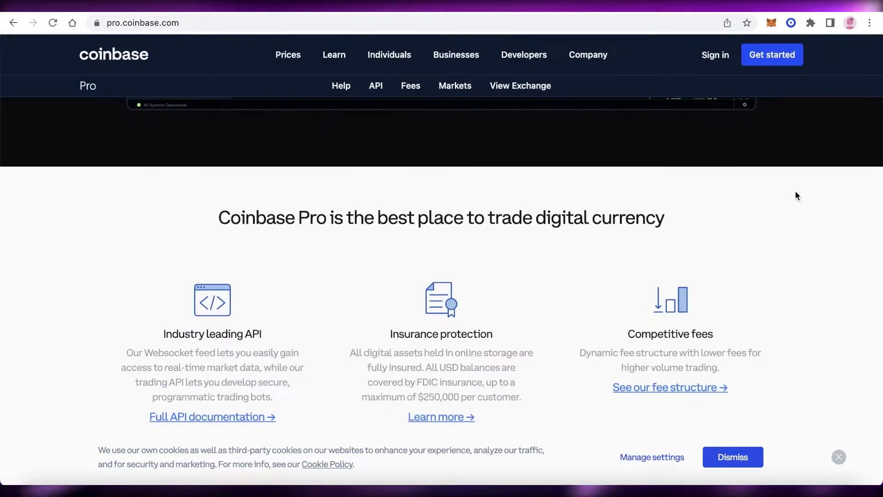
scroll(795, 191, "down", 1)
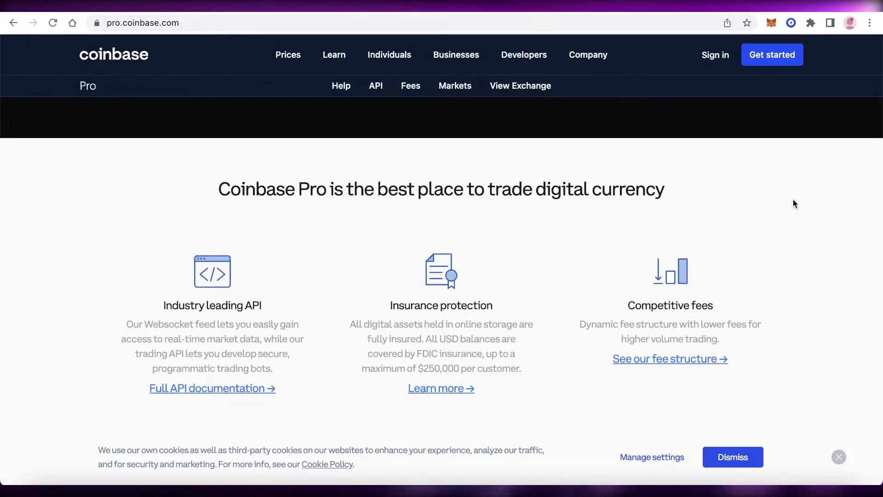
scroll(796, 208, "down", 1)
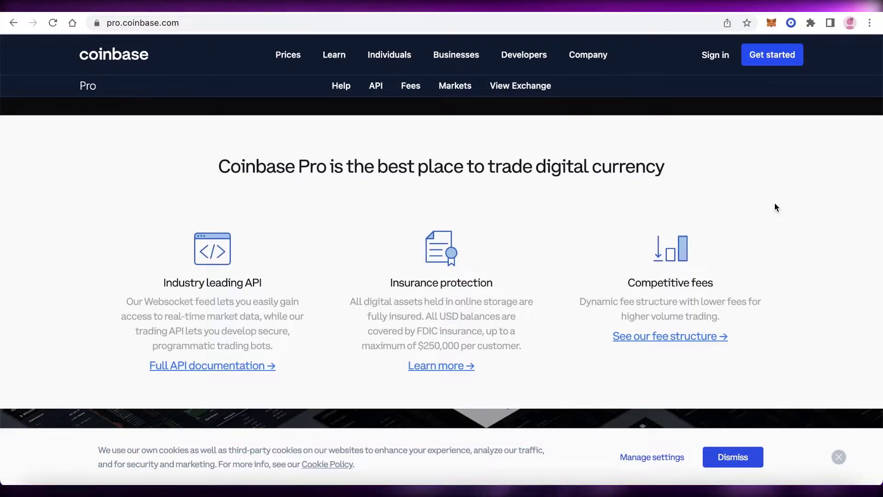
scroll(774, 202, "up", 4)
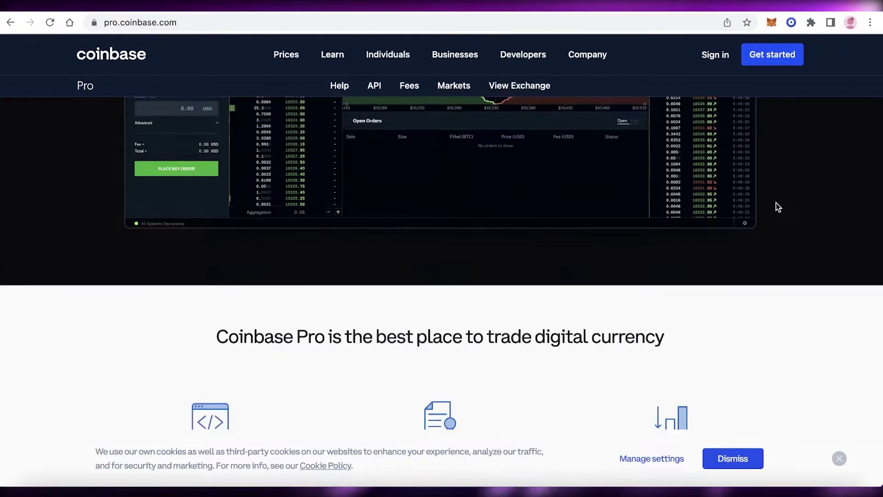
scroll(775, 202, "down", 7)
scroll(780, 213, "up", 10)
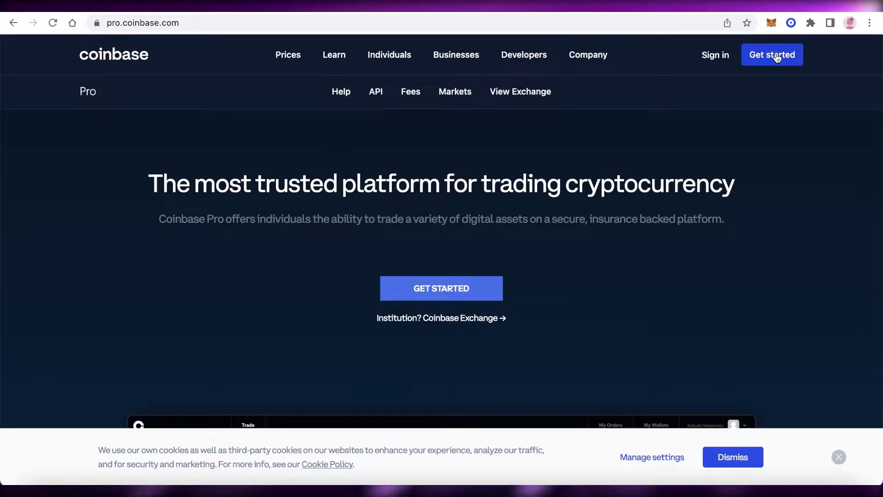
scroll(631, 123, "down", 1)
scroll(489, 65, "up", 1)
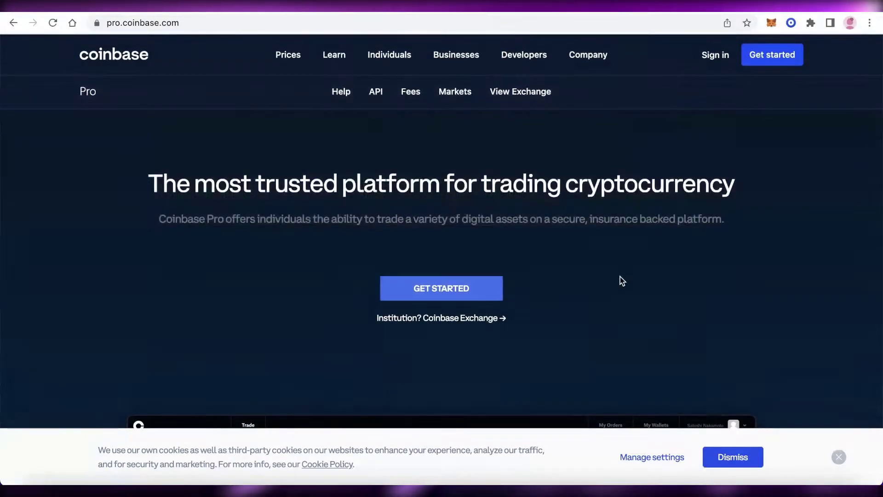
Step: Sign in with the account e-mail saved in browser autofill to reach the ADA-BTC trade view
left_click(716, 59)
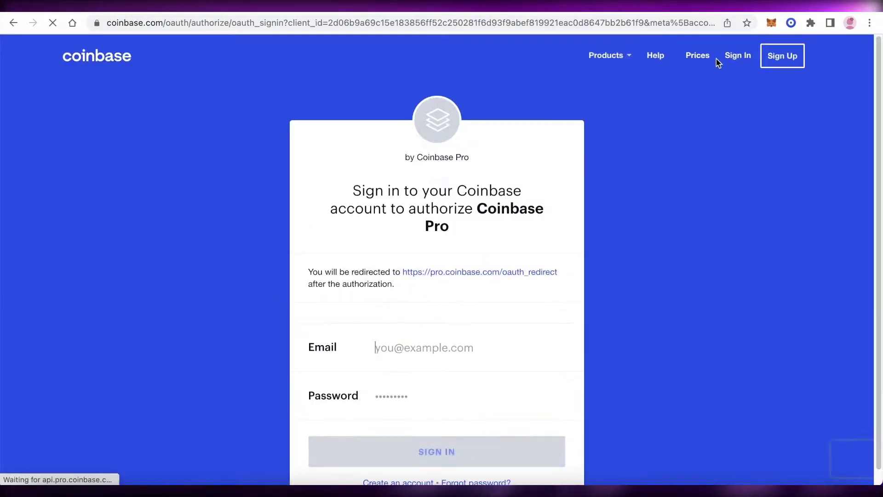
scroll(544, 193, "down", 1)
left_click(399, 322)
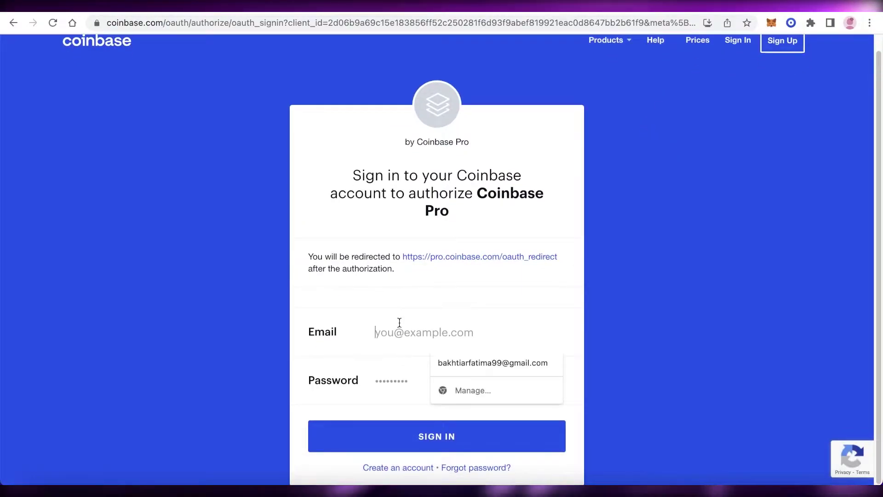
left_click(494, 365)
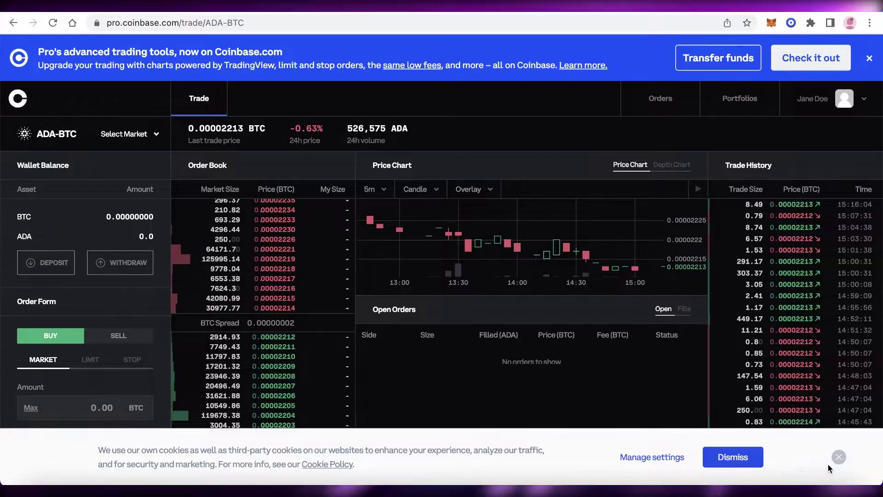
Step: Dismiss the cookie banner and close the blue Coinbase.com trading-tools announcement
left_click(838, 456)
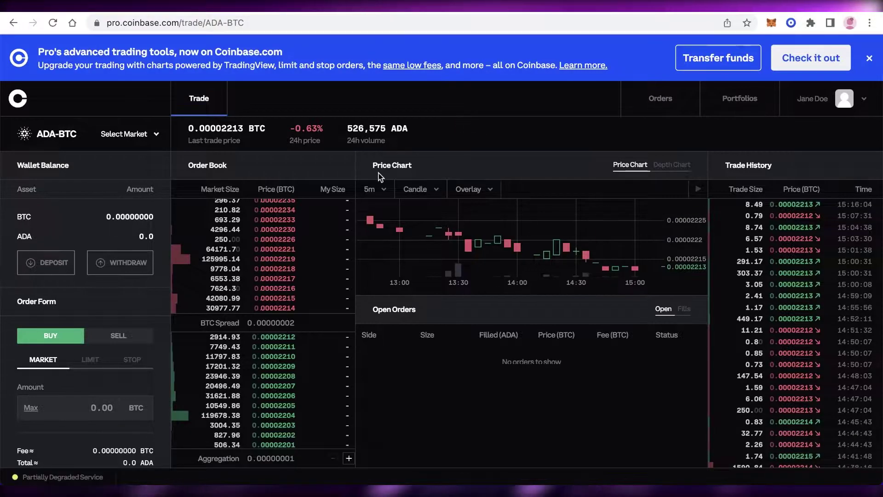
scroll(65, 183, "down", 2)
scroll(211, 230, "up", 2)
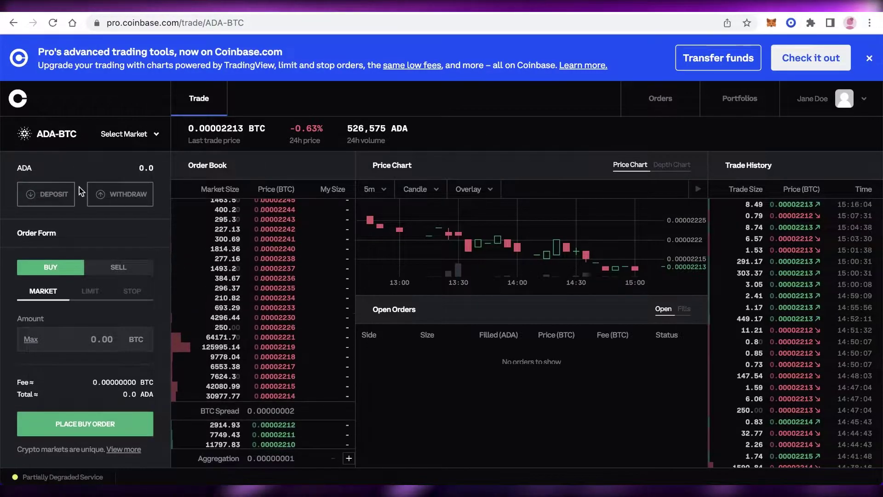
left_click(869, 59)
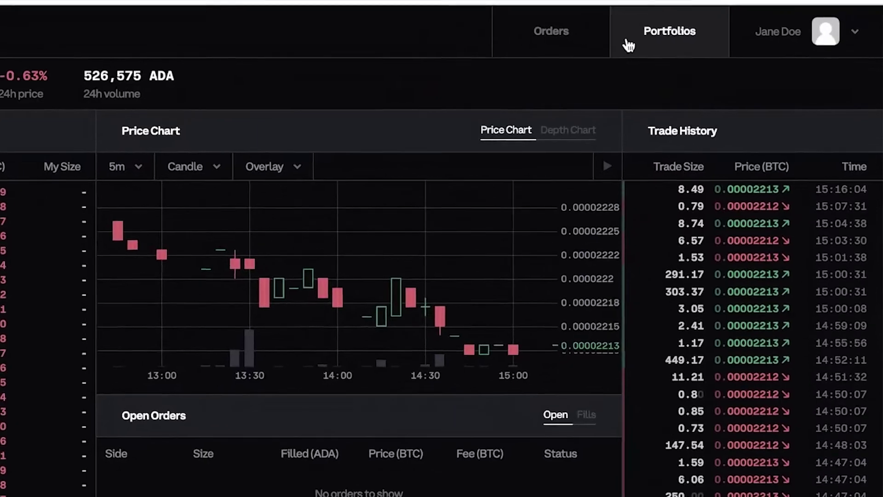
Step: On the Portfolios page, create a new portfolio nicknamed 'Joe'
left_click(661, 55)
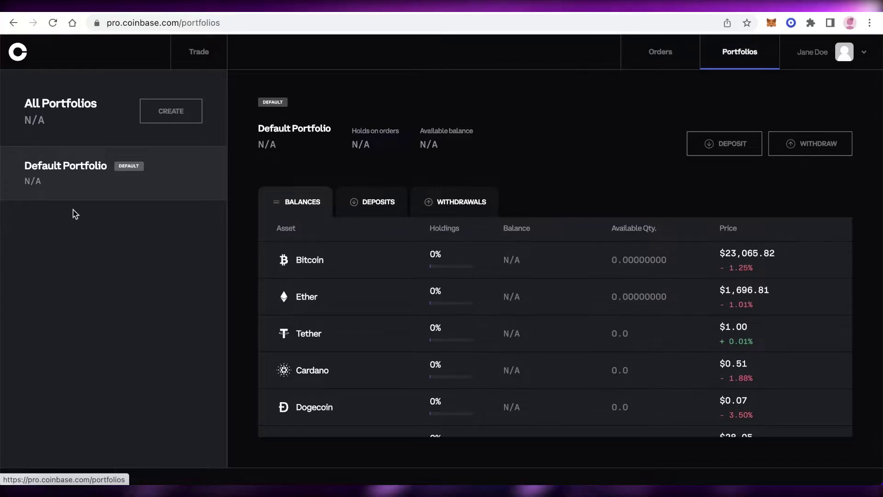
left_click(184, 71)
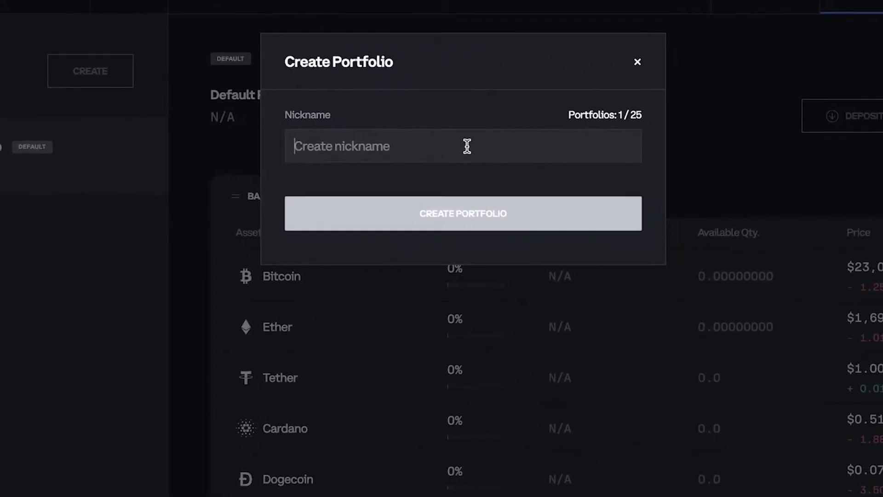
left_click(445, 150)
type("Joe")
left_click(459, 210)
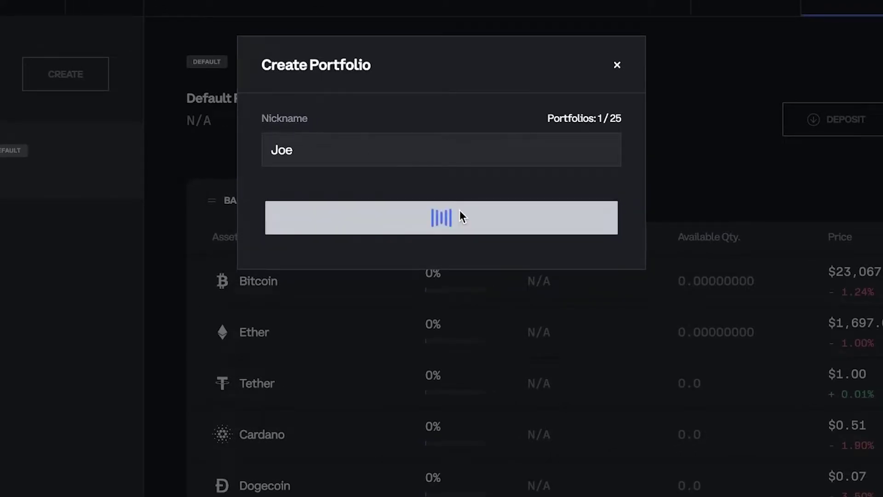
left_click(617, 64)
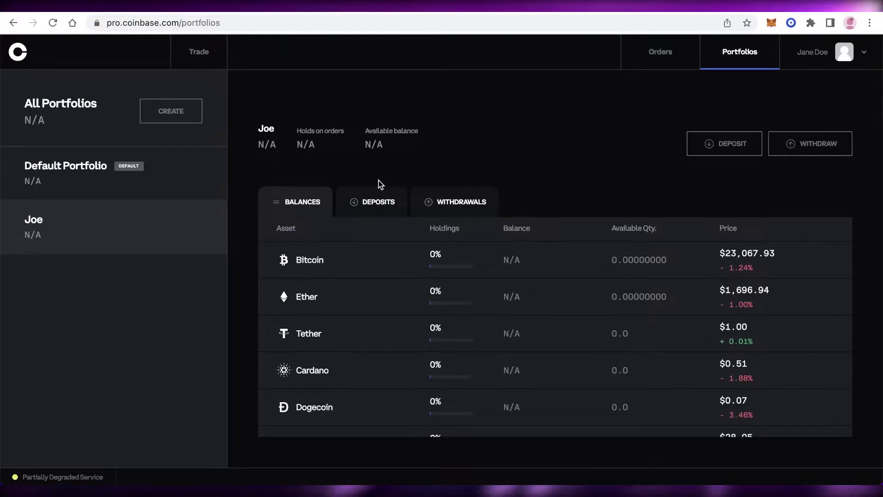
Step: Select the Default Portfolio and try depositing ETH twice, closing the error each time
left_click(167, 181)
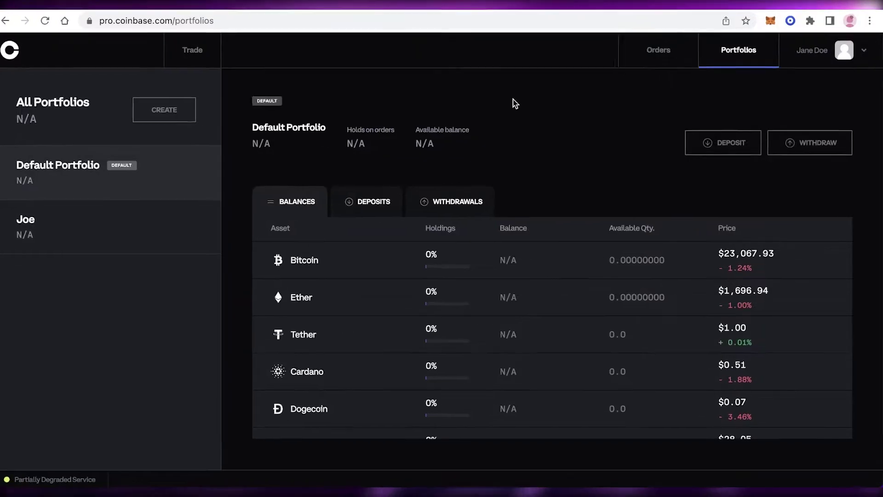
left_click(729, 148)
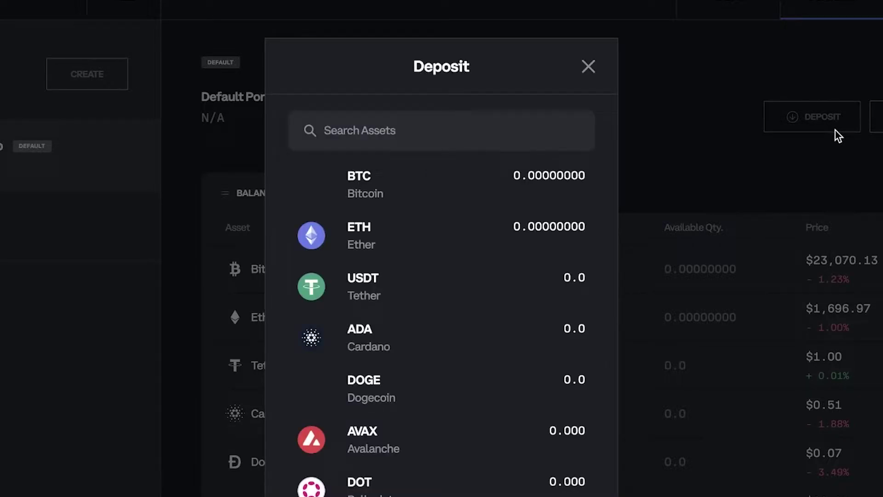
scroll(384, 321, "down", 10)
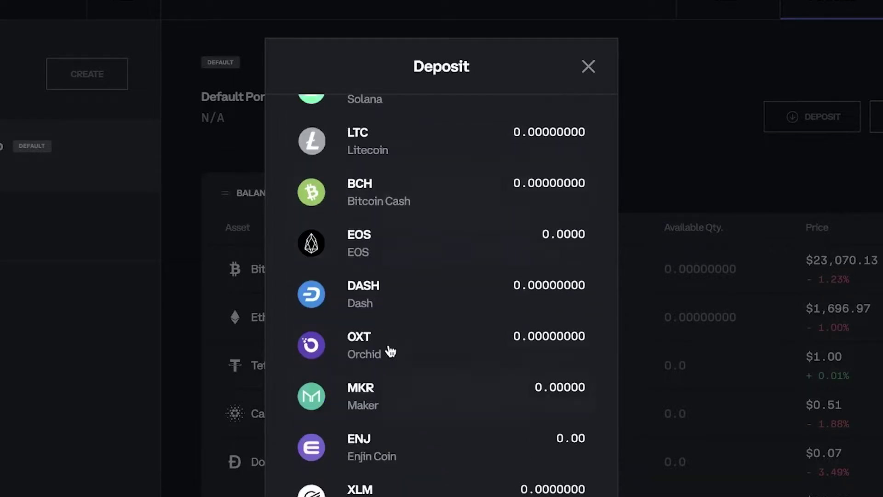
scroll(453, 191, "up", 12)
left_click(437, 258)
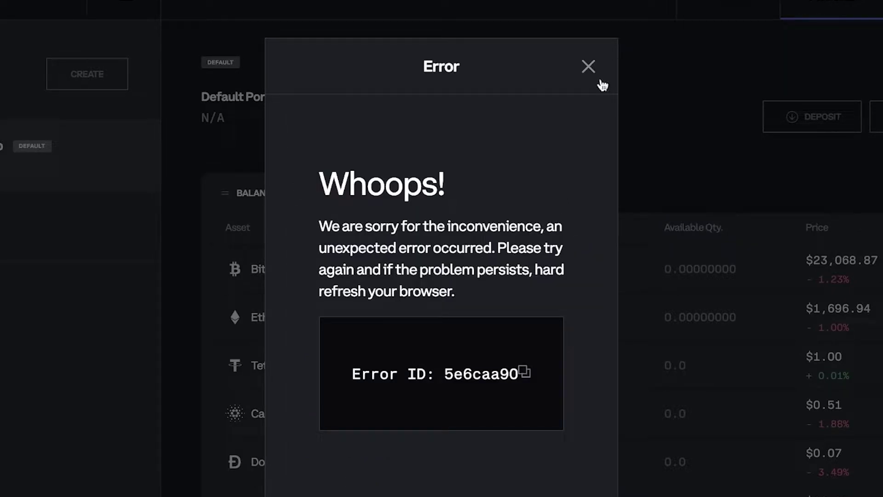
left_click(588, 68)
left_click(787, 116)
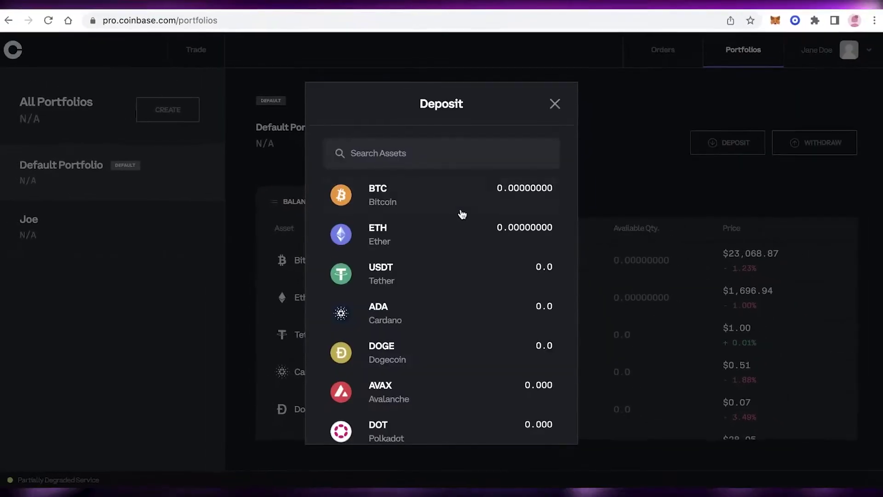
left_click(454, 230)
left_click(553, 104)
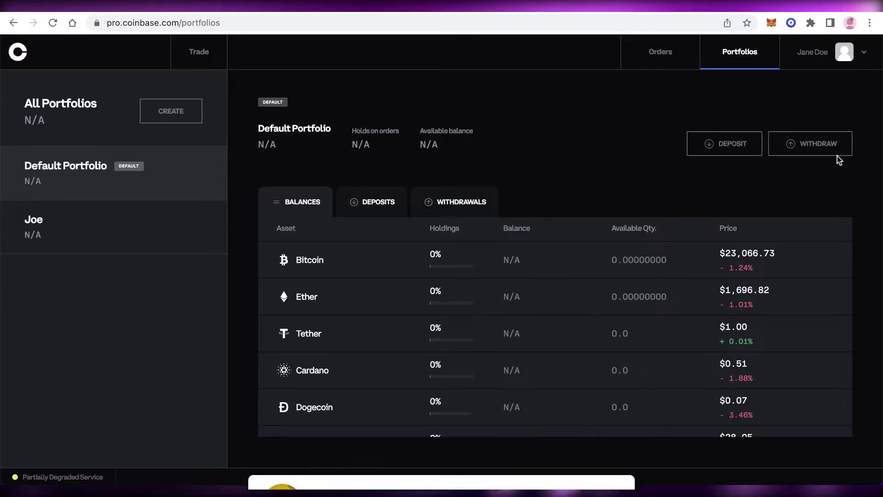
Step: Review the Default Portfolio's Withdraw asset list, then close it
left_click(820, 54)
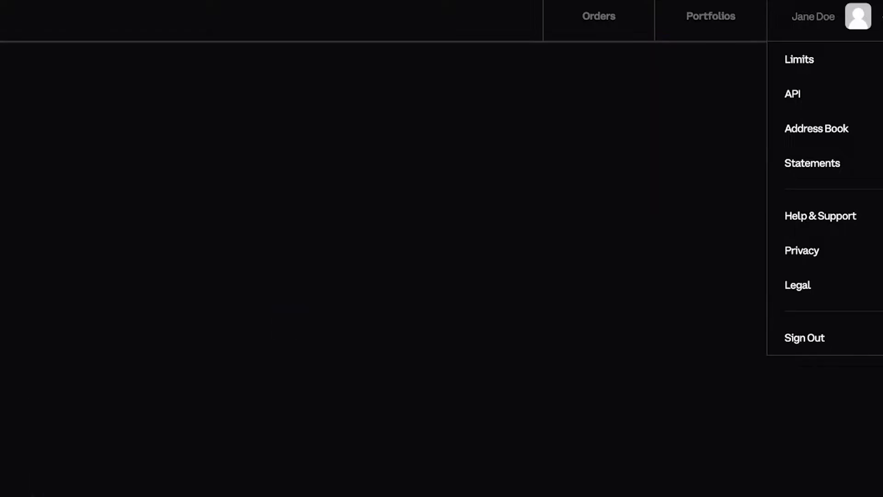
left_click(711, 18)
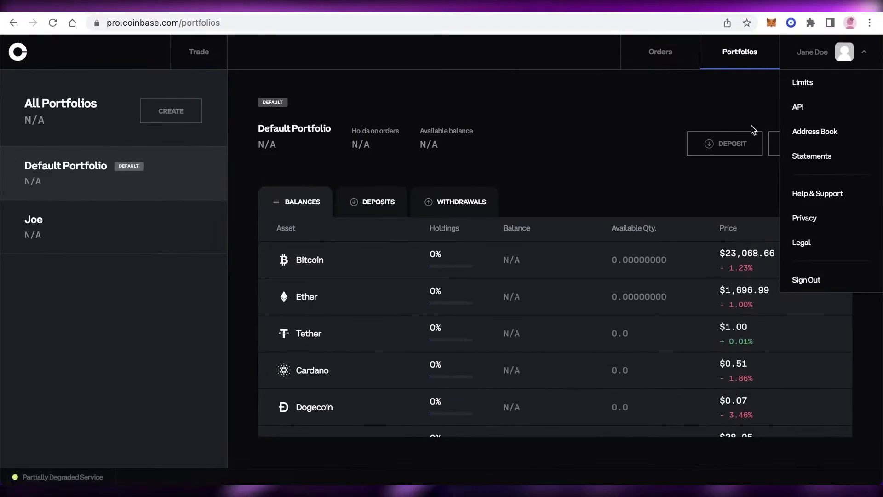
left_click(810, 144)
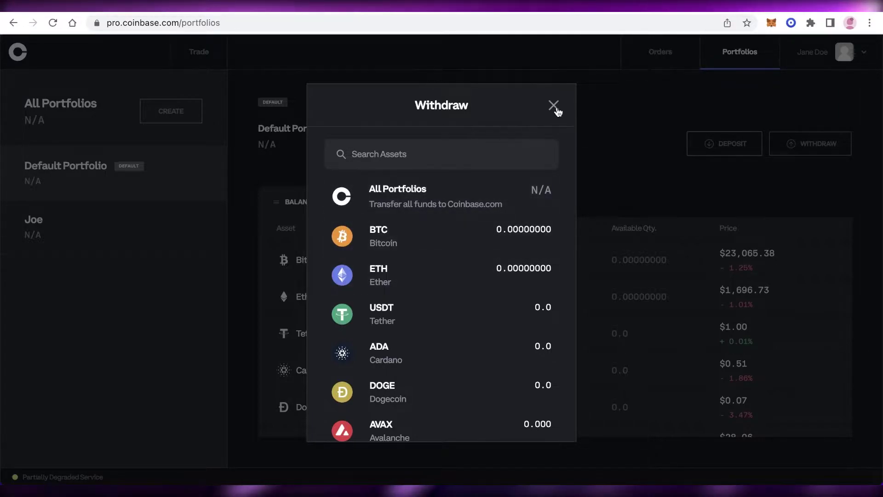
left_click(554, 106)
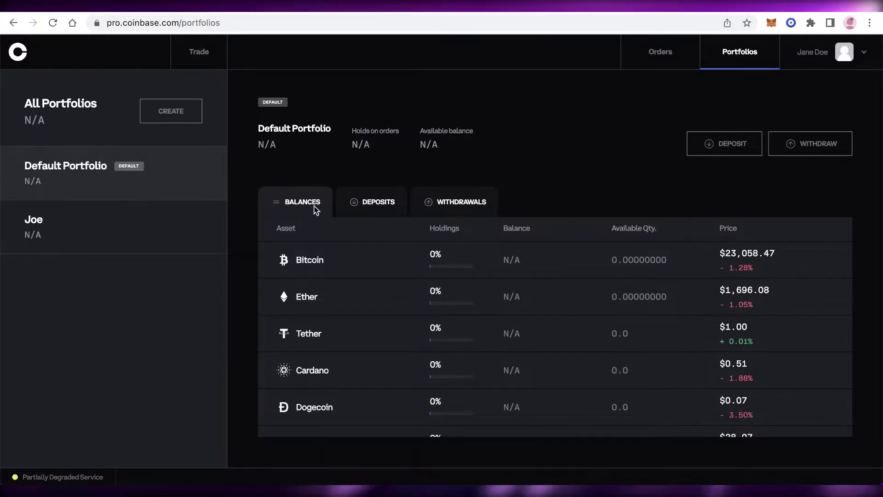
Step: Check the empty Deposits tab, return to Balances, then go to the Orders page
scroll(354, 257, "down", 8)
scroll(467, 255, "up", 3)
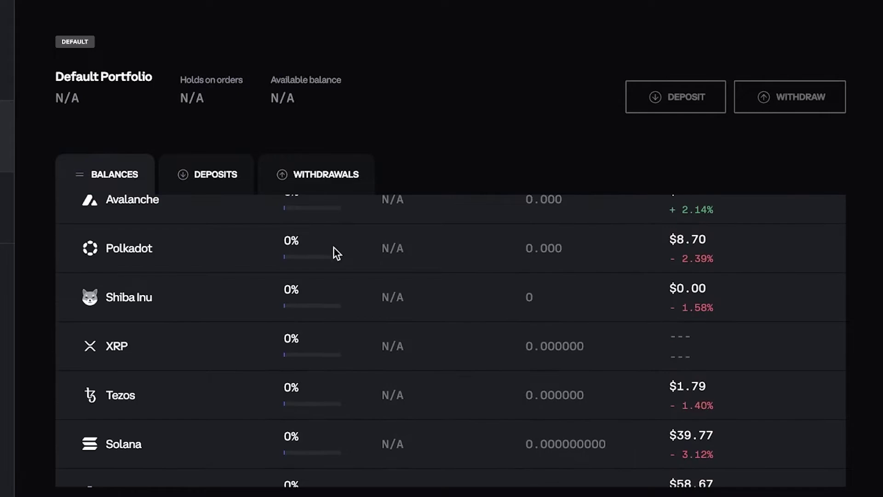
scroll(334, 247, "up", 5)
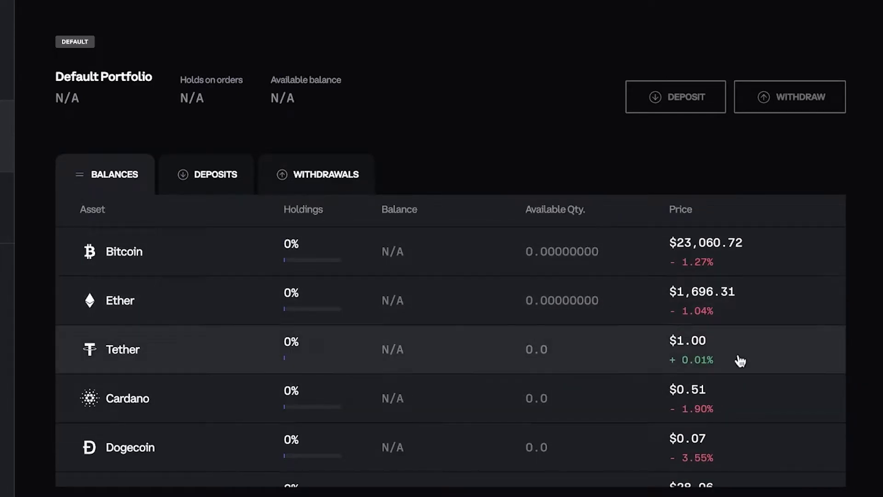
left_click(173, 179)
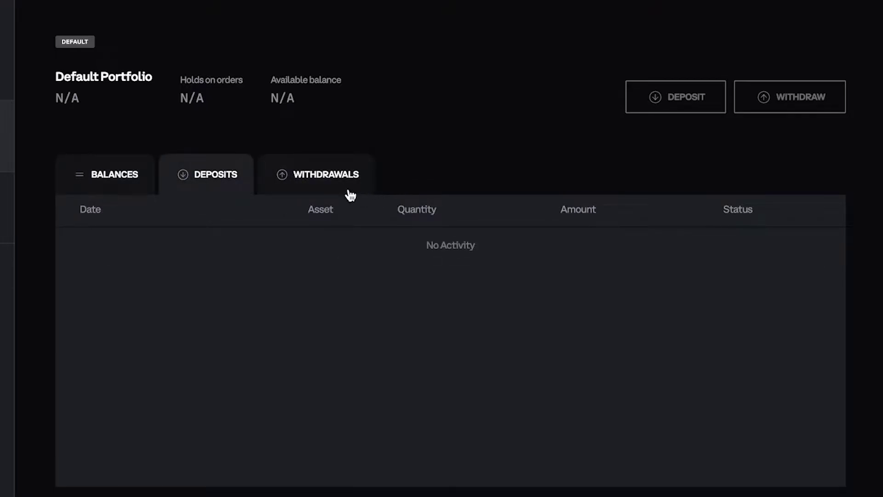
left_click(147, 177)
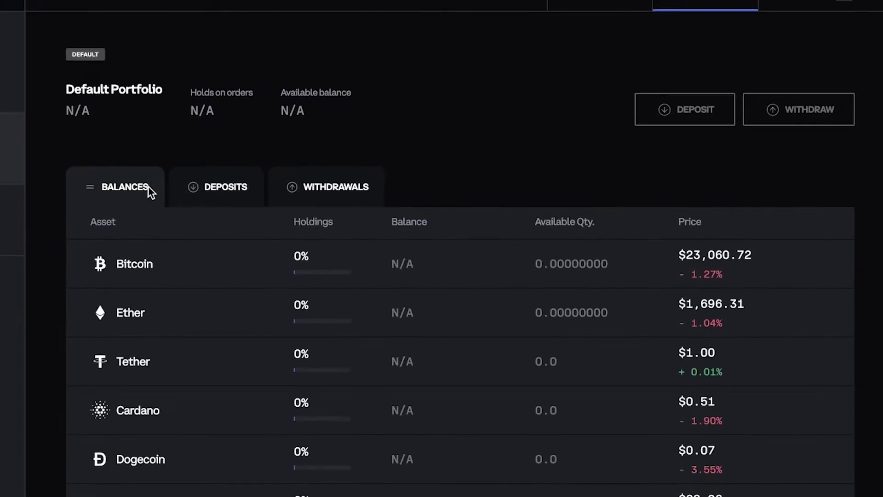
left_click(620, 40)
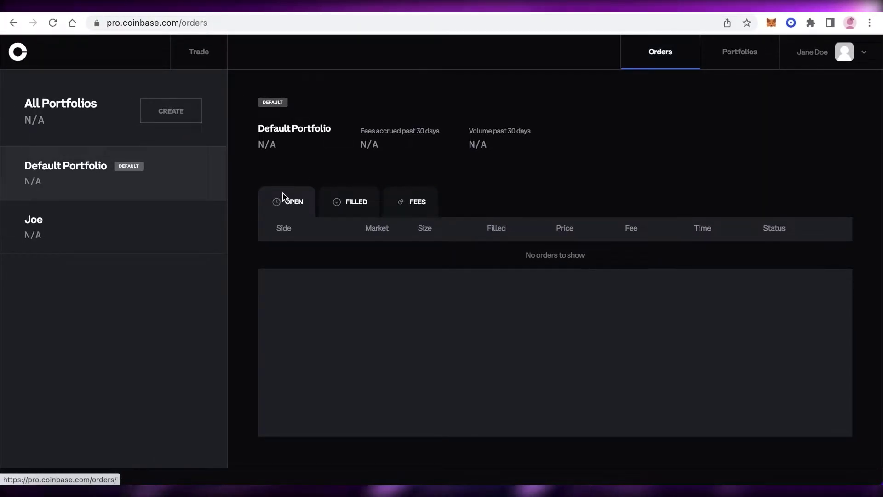
Step: View the Filled tab, then the Fees tab with 0.40% maker and 0.60% taker fees
left_click(335, 210)
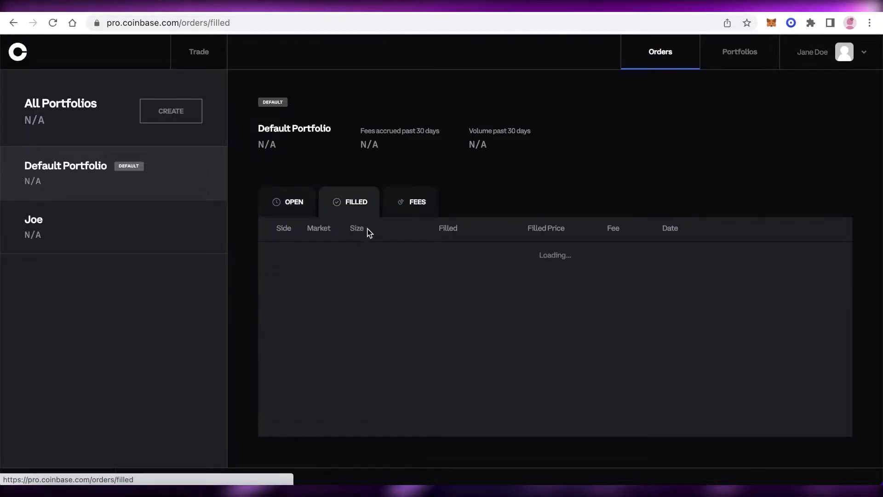
left_click(430, 210)
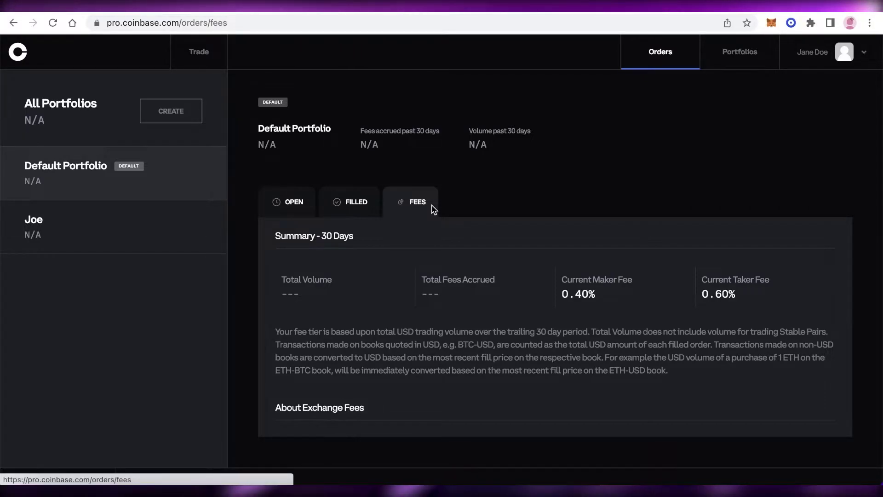
Step: Scroll the Fees panel through the maker-taker pricing tier table, then return to Open orders
scroll(430, 256, "down", 5)
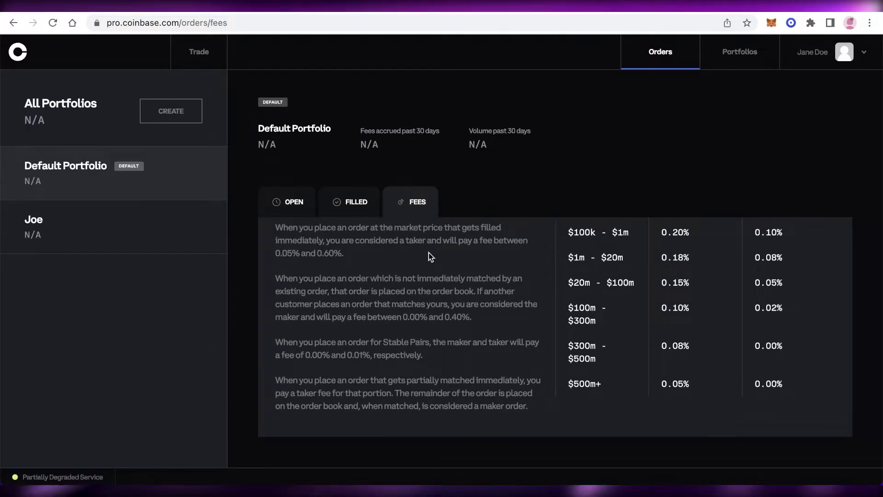
scroll(653, 282, "up", 5)
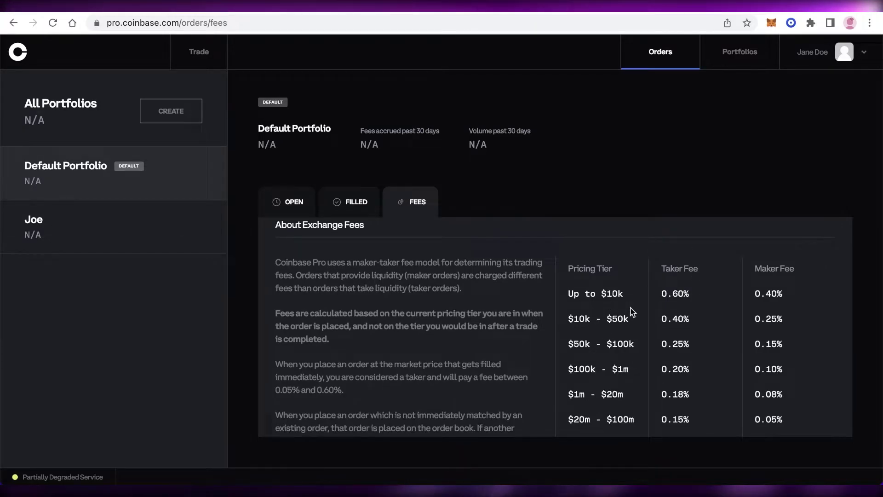
scroll(586, 245, "down", 1)
scroll(573, 275, "up", 3)
scroll(591, 281, "down", 5)
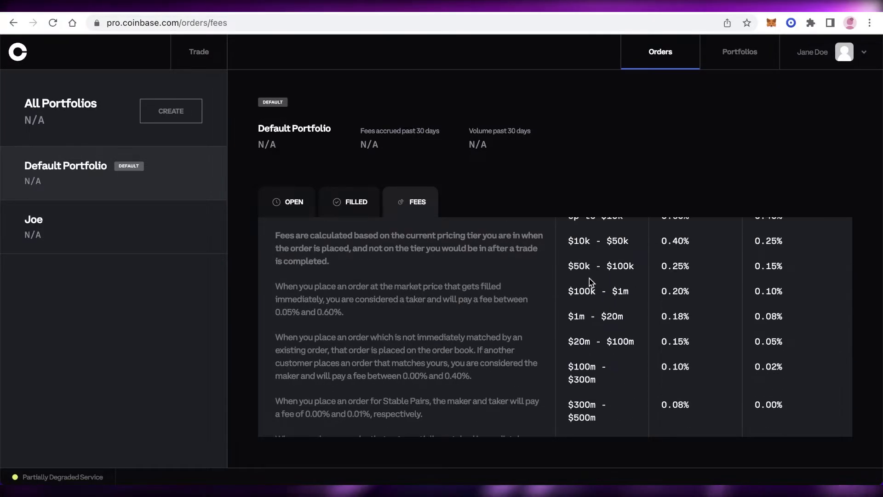
left_click(288, 201)
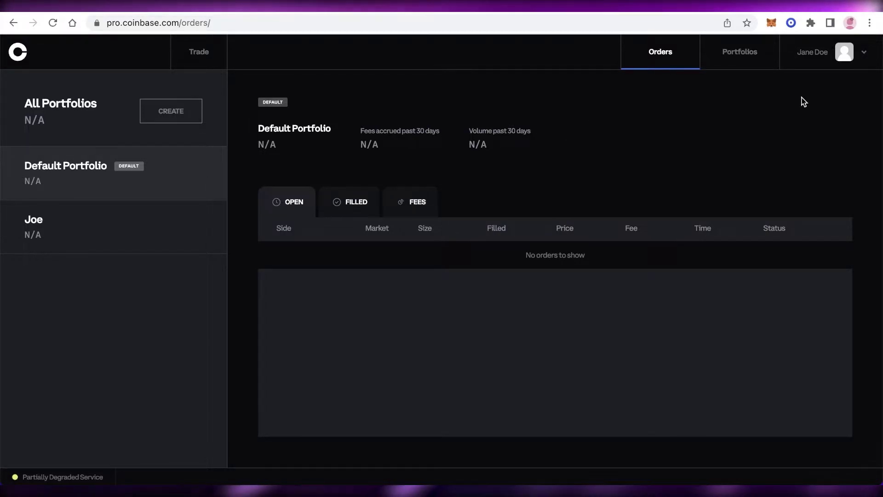
Step: Go to the Limits page from the account menu, then open the profile's Banking tab
left_click(823, 55)
left_click(815, 79)
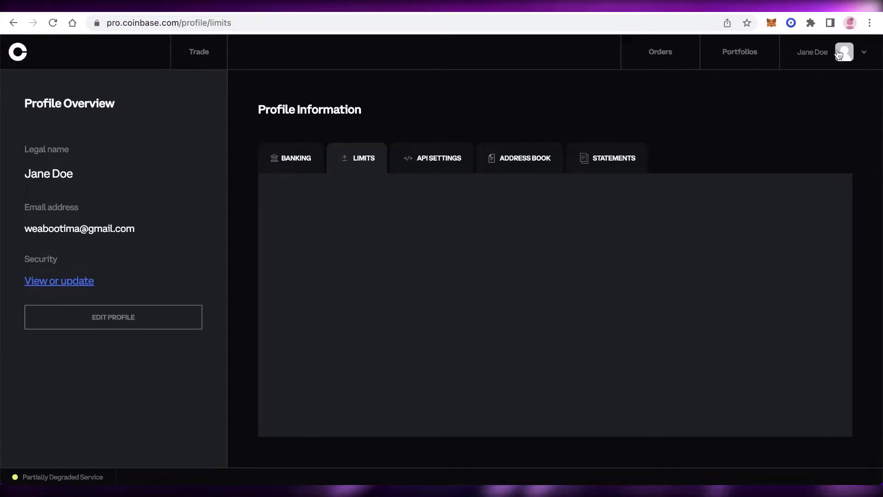
left_click(839, 55)
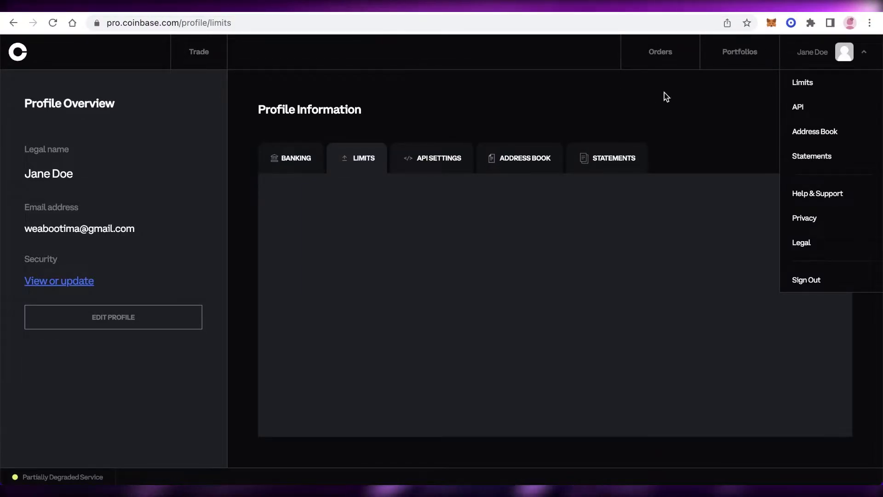
left_click(842, 53)
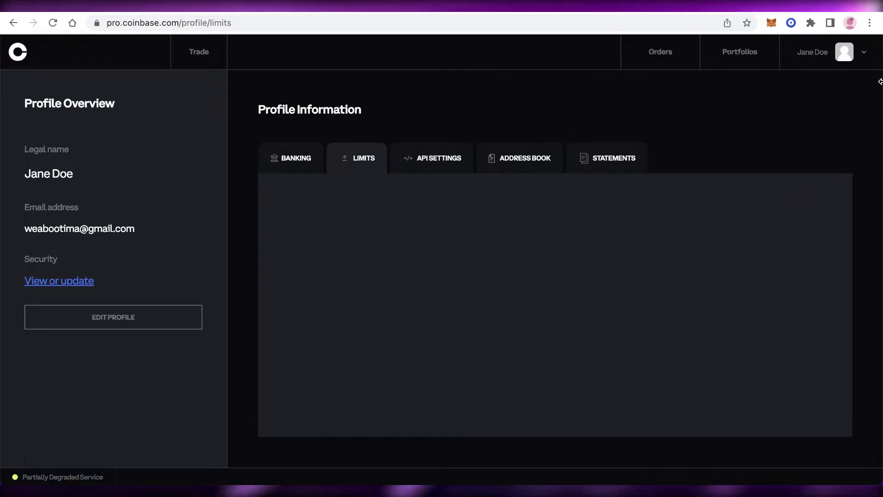
left_click(844, 53)
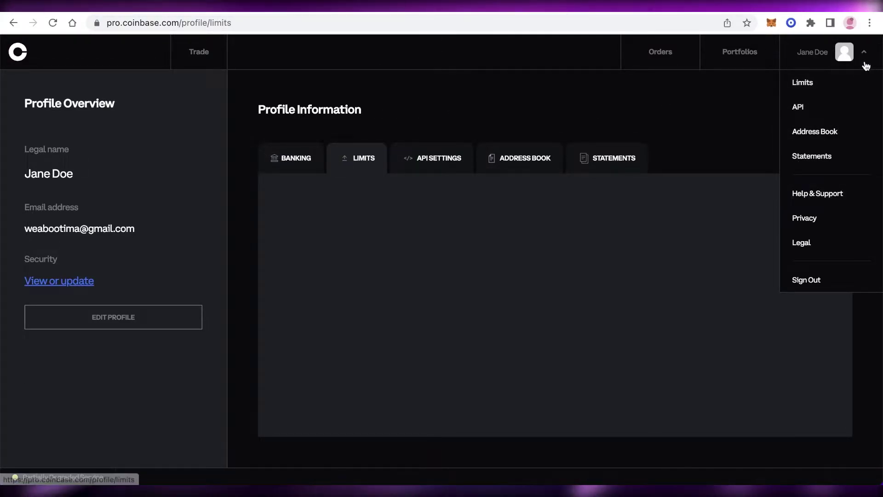
left_click(864, 60)
left_click(281, 161)
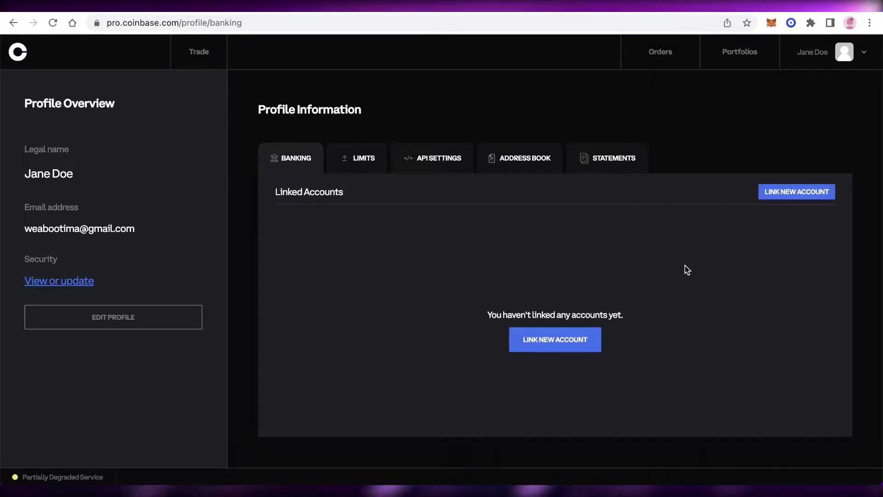
Step: Open and cancel Link New Account, then view the Limits, API Settings and Address Book tabs
left_click(564, 348)
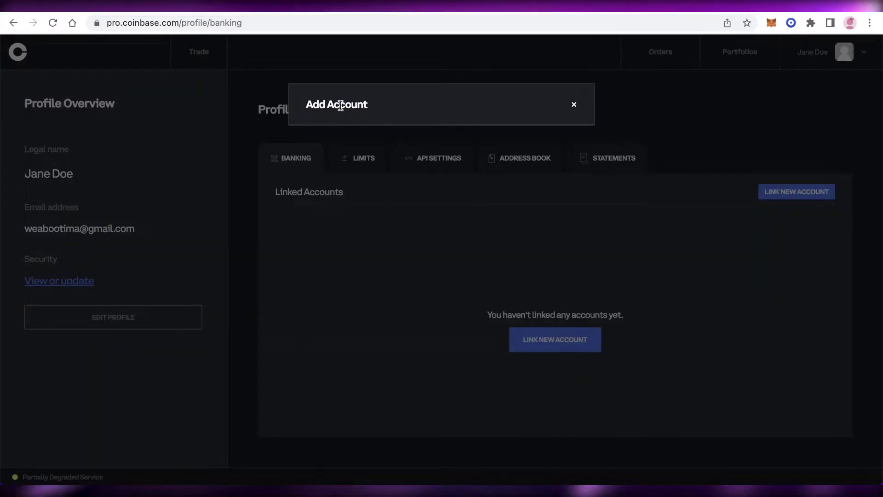
left_click(573, 105)
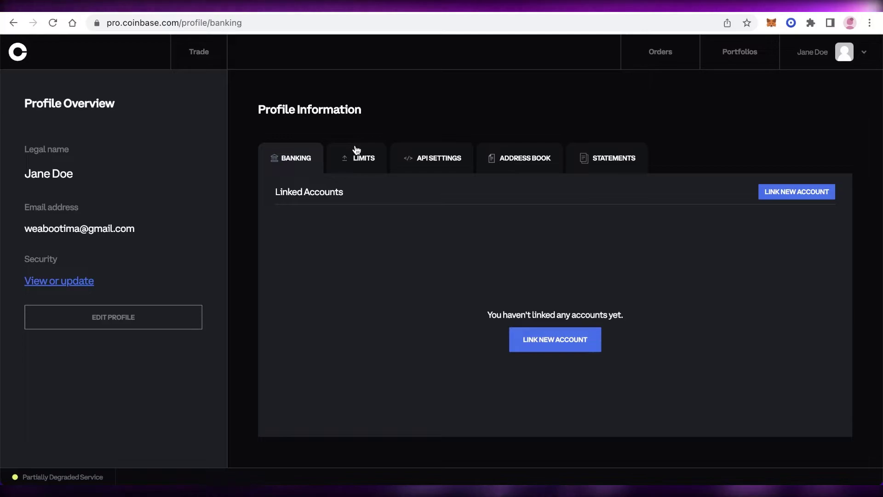
left_click(364, 159)
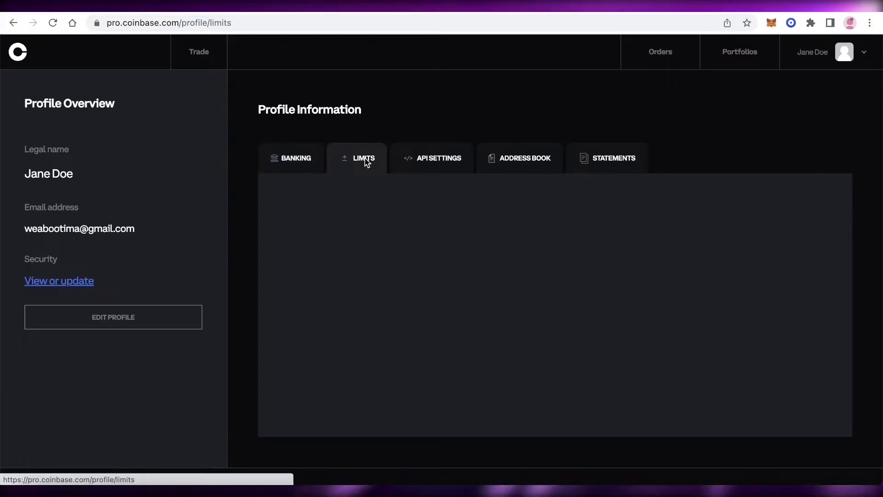
left_click(427, 164)
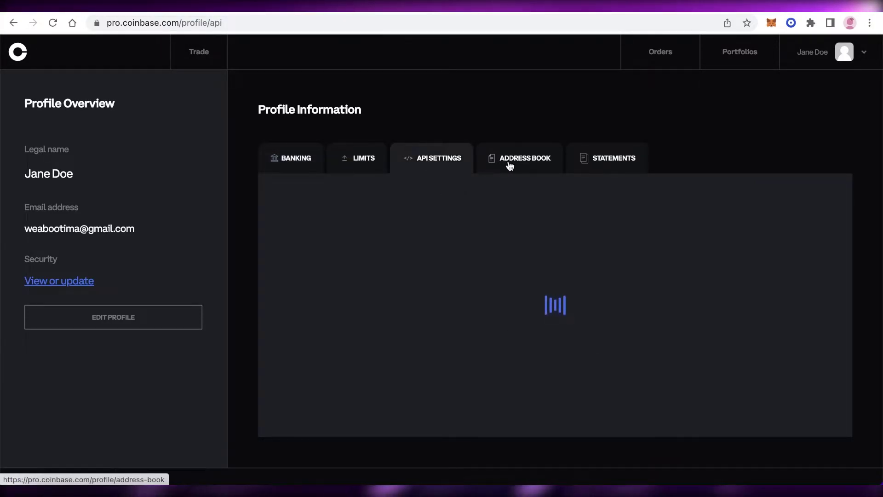
left_click(509, 165)
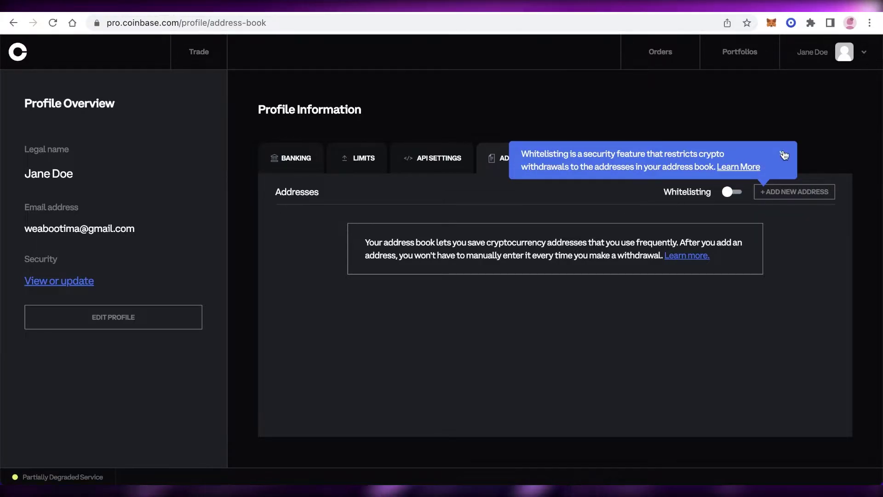
left_click(782, 153)
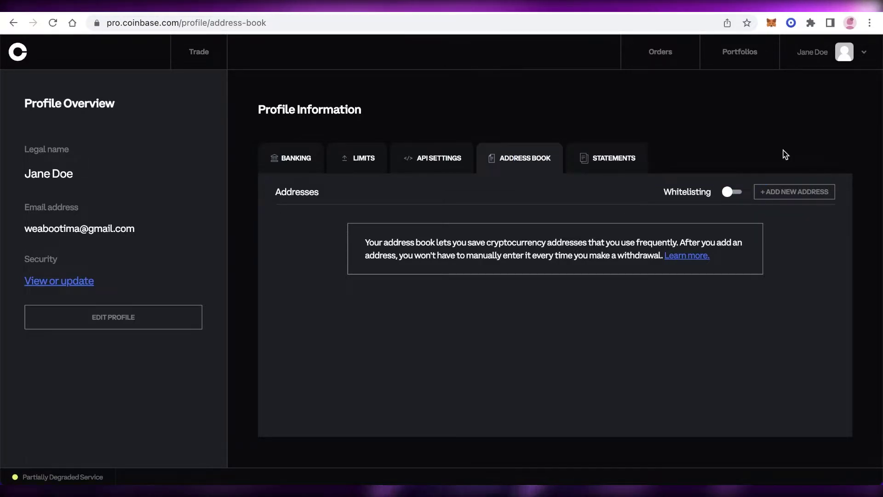
left_click(724, 192)
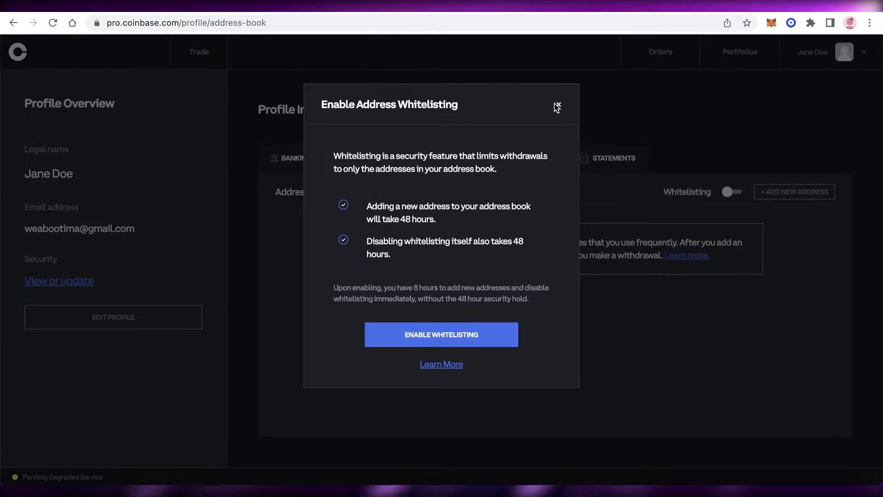
left_click(423, 325)
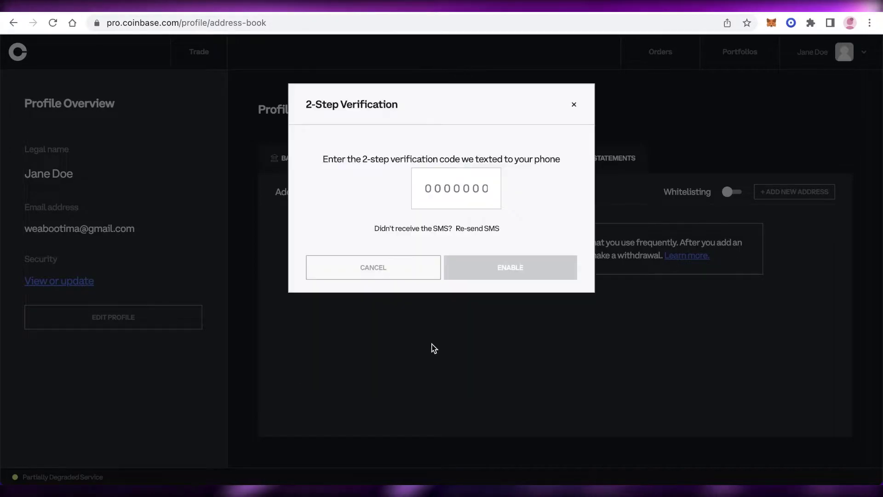
left_click(431, 347)
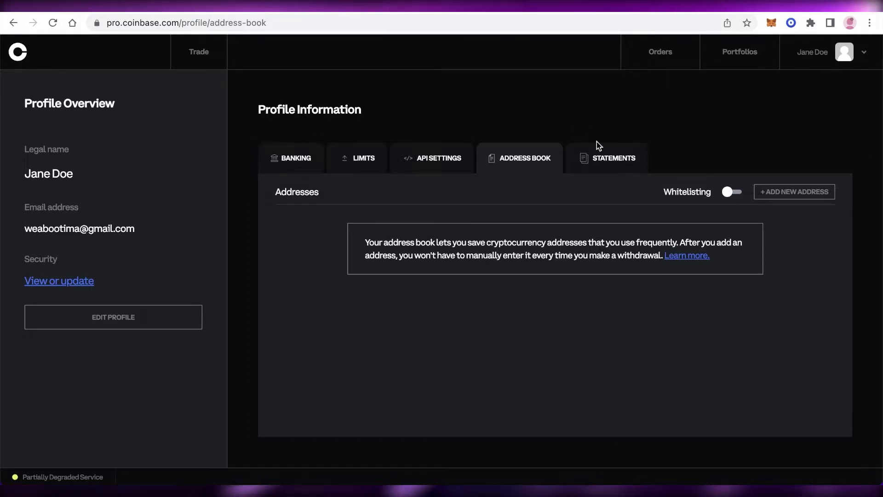
Step: Open and close the top-bar account menu, ending back on the BAT-BTC trade view
left_click(625, 155)
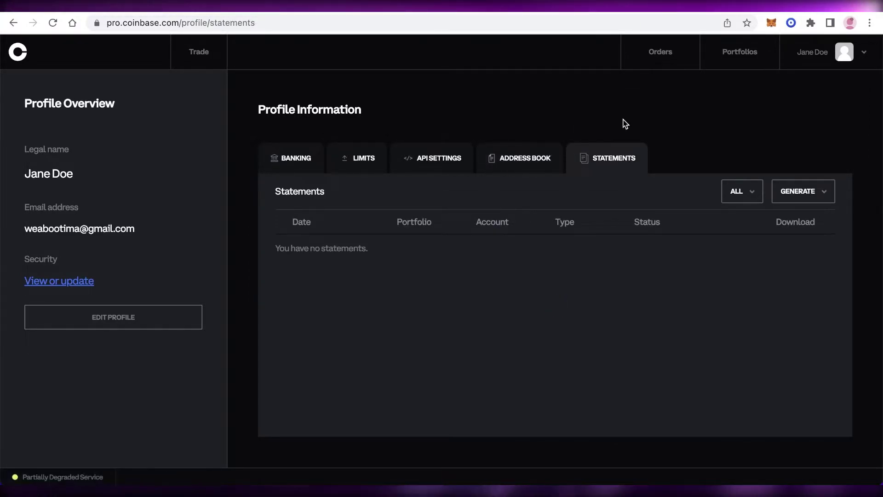
left_click(844, 52)
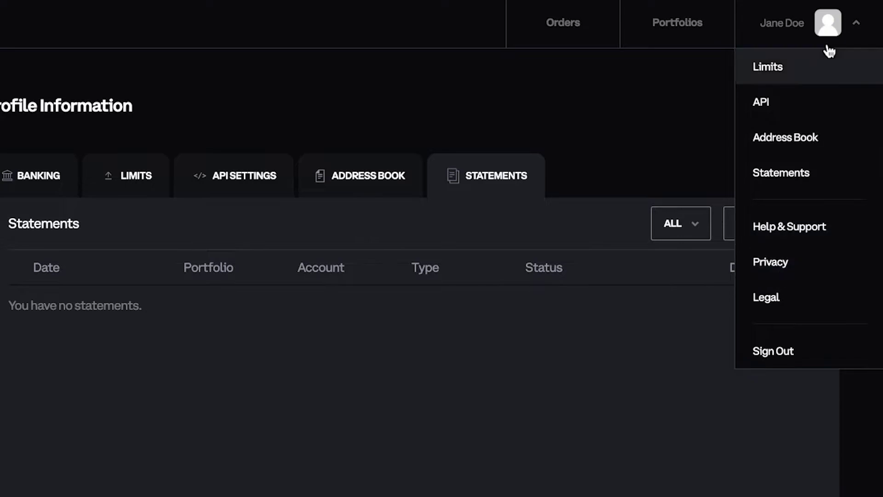
left_click(828, 29)
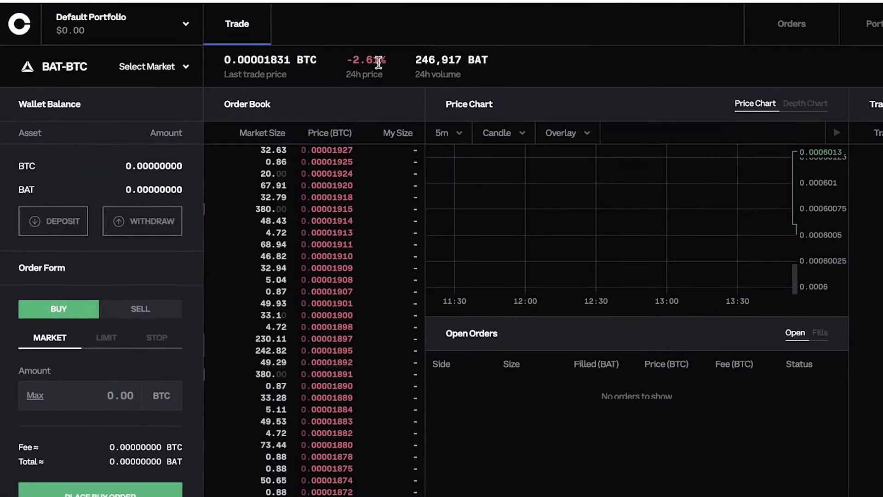
left_click(218, 40)
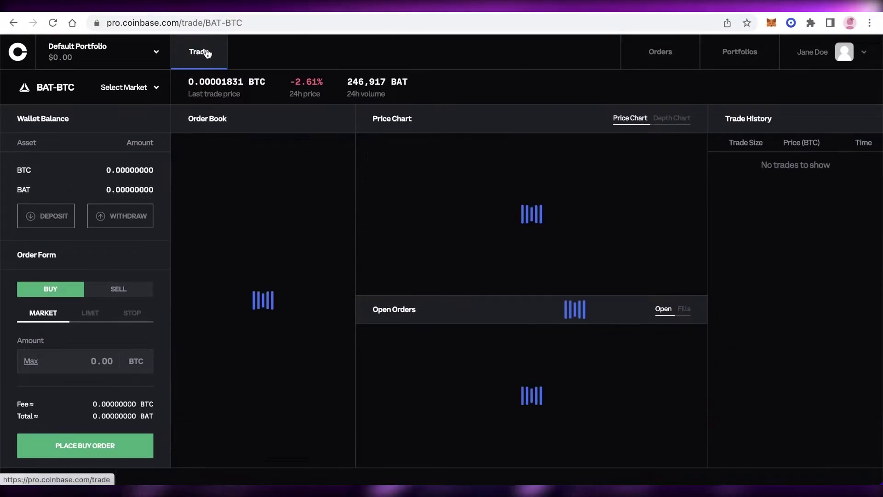
left_click(104, 51)
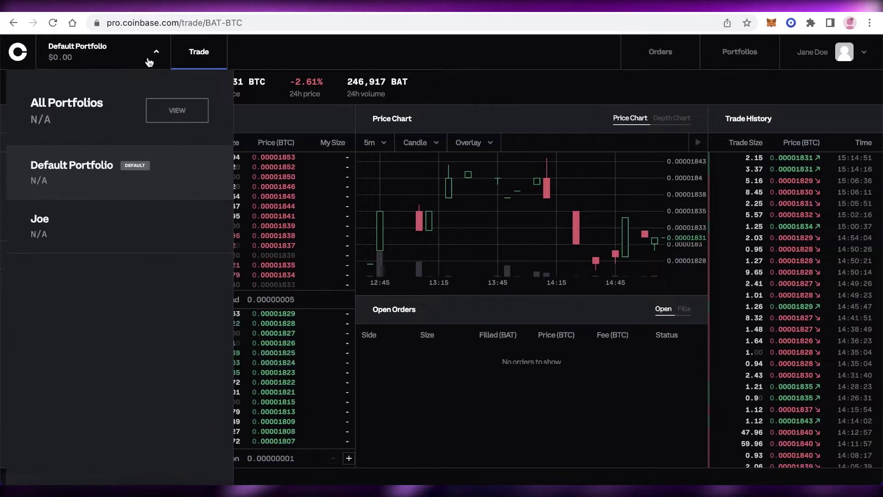
left_click(161, 112)
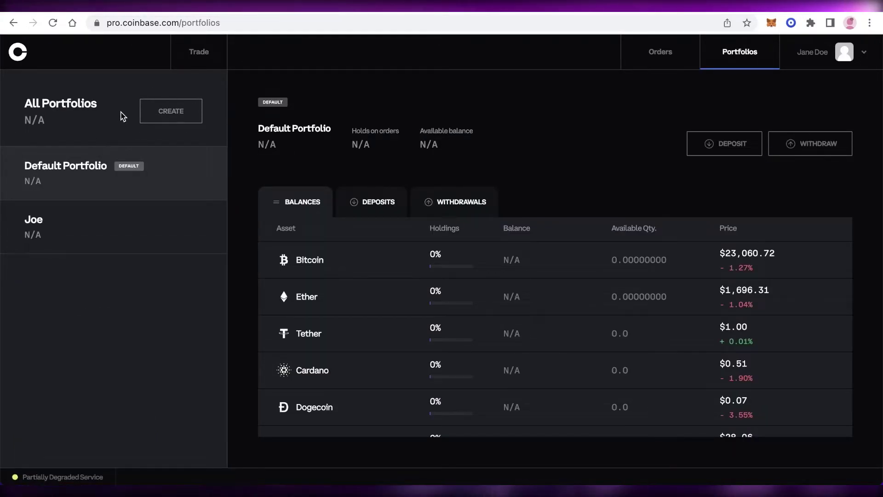
left_click(151, 120)
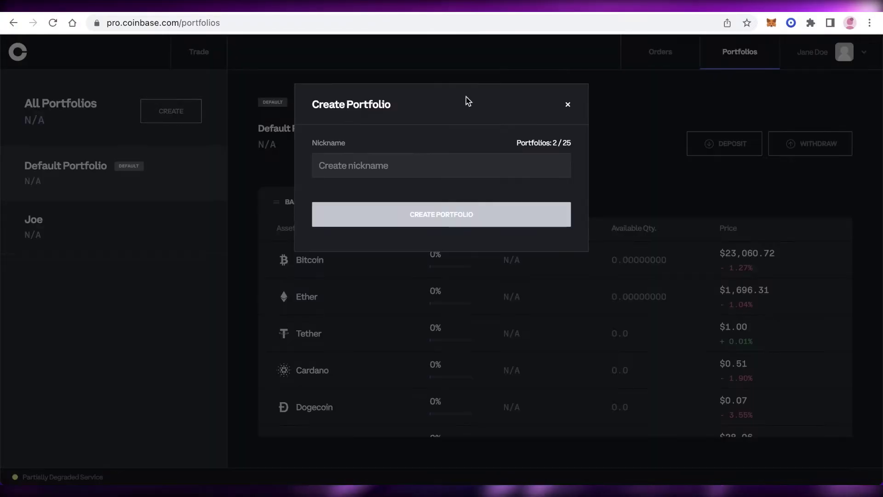
left_click(568, 104)
left_click(215, 54)
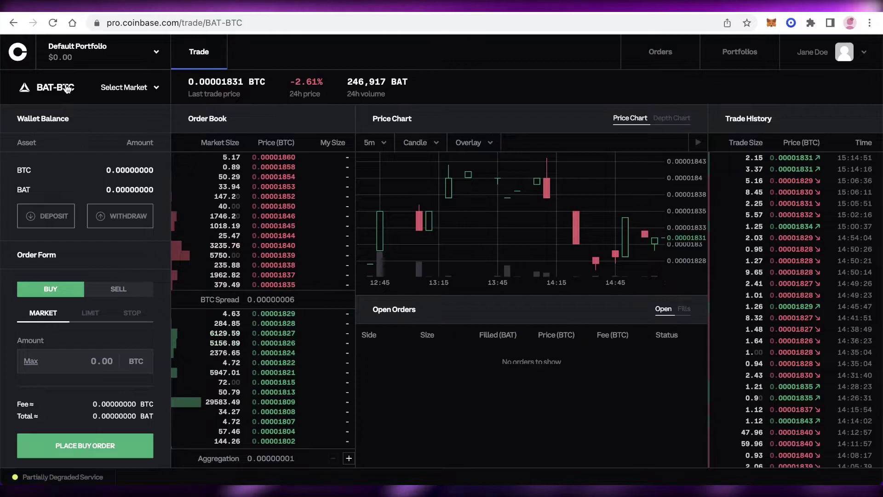
Step: Filter the market list to USDT and choose BTC-USDT, last priced at 23,061.18 USDT
left_click(67, 88)
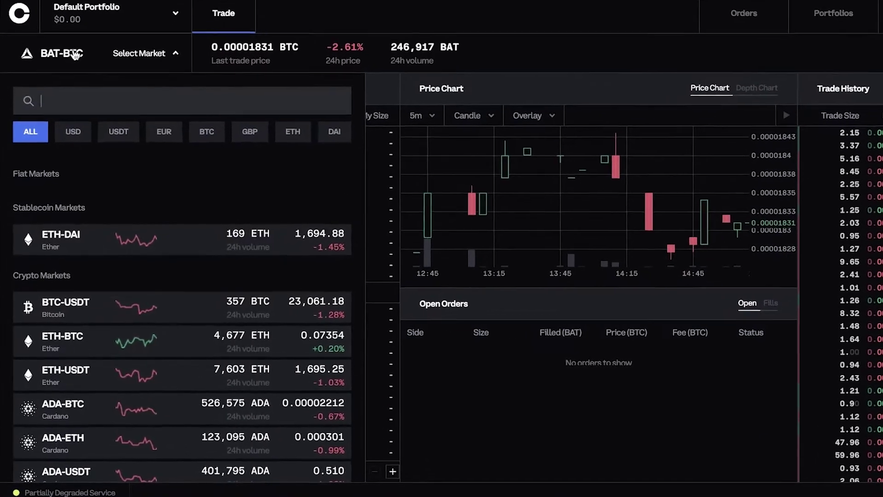
scroll(134, 175, "down", 15)
scroll(154, 175, "down", 15)
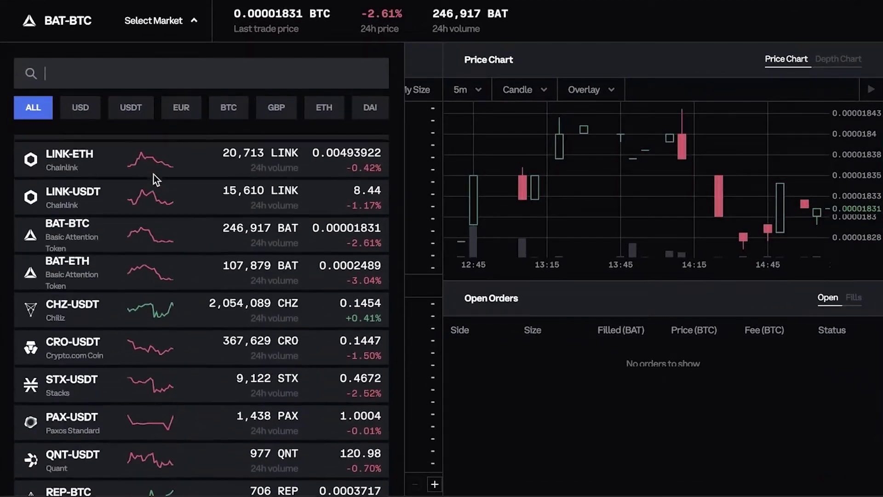
scroll(147, 156, "up", 8)
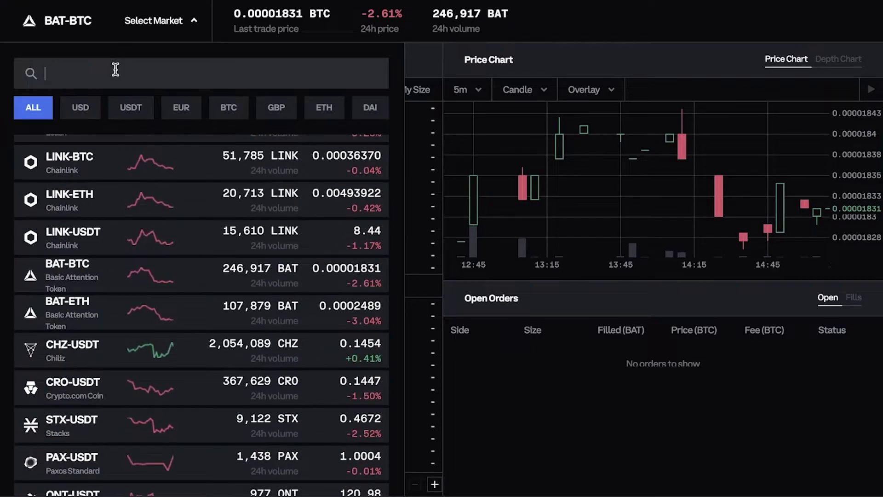
left_click(132, 105)
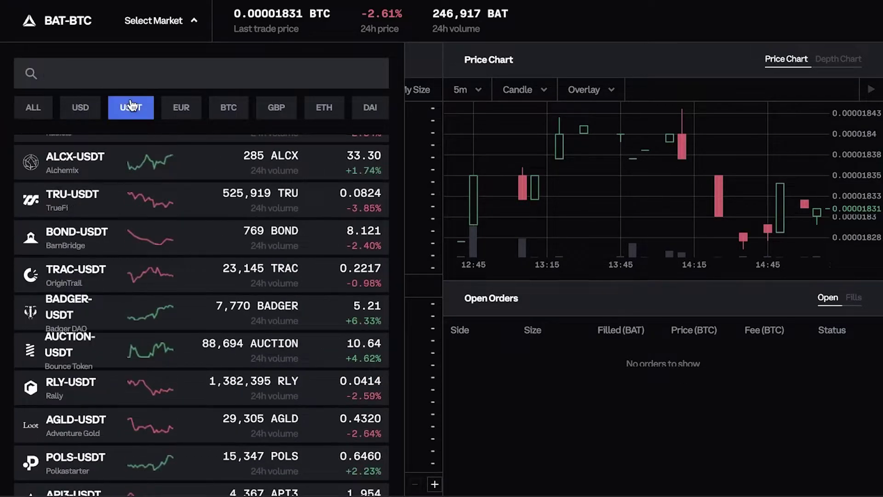
scroll(135, 247, "up", 10)
scroll(131, 239, "down", 15)
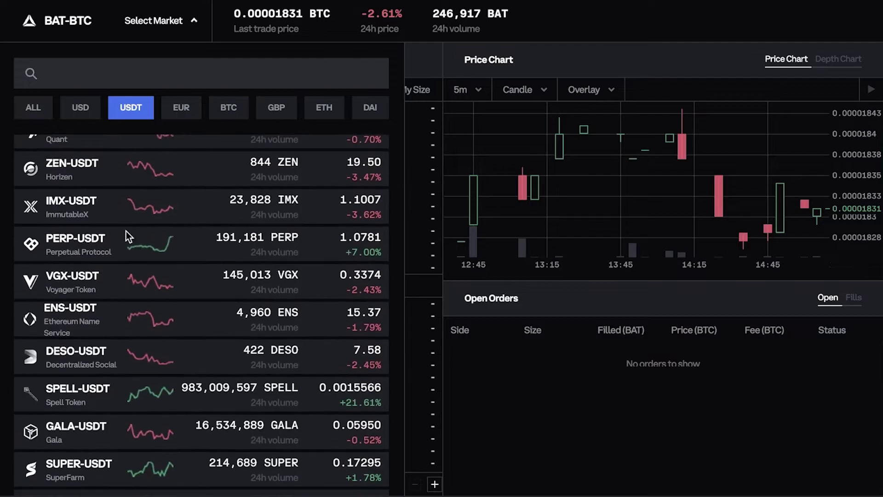
scroll(118, 198, "up", 8)
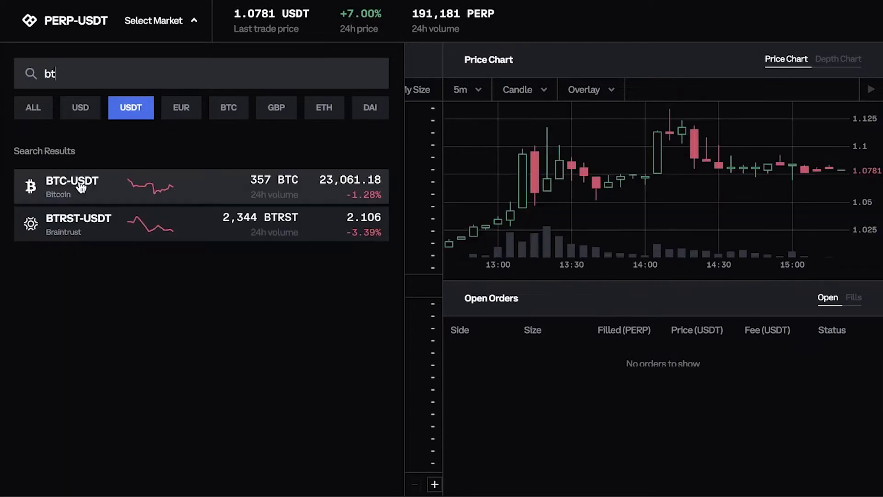
left_click(80, 185)
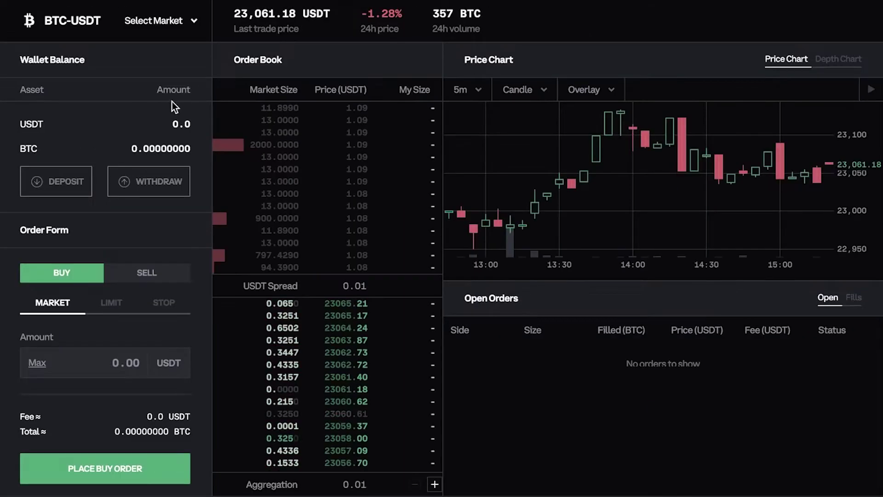
left_click(154, 26)
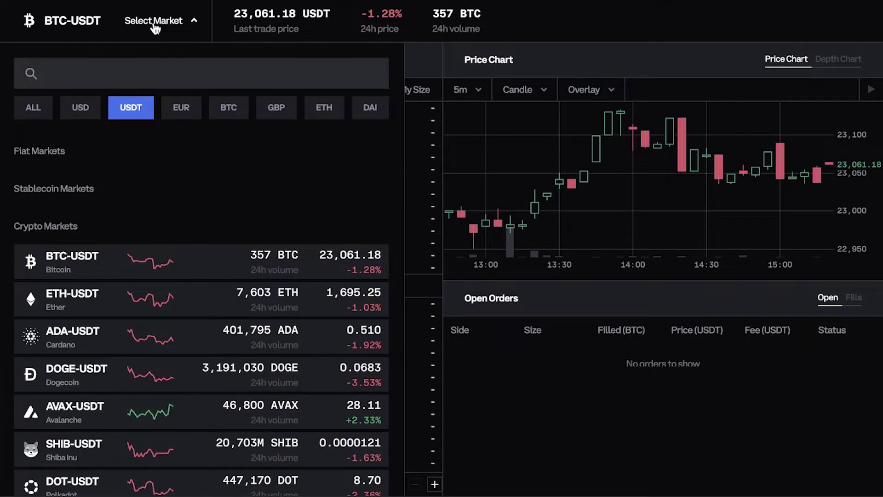
Step: Close the market list and toggle the BTC-USDT order form to Sell and back to Buy
left_click(154, 26)
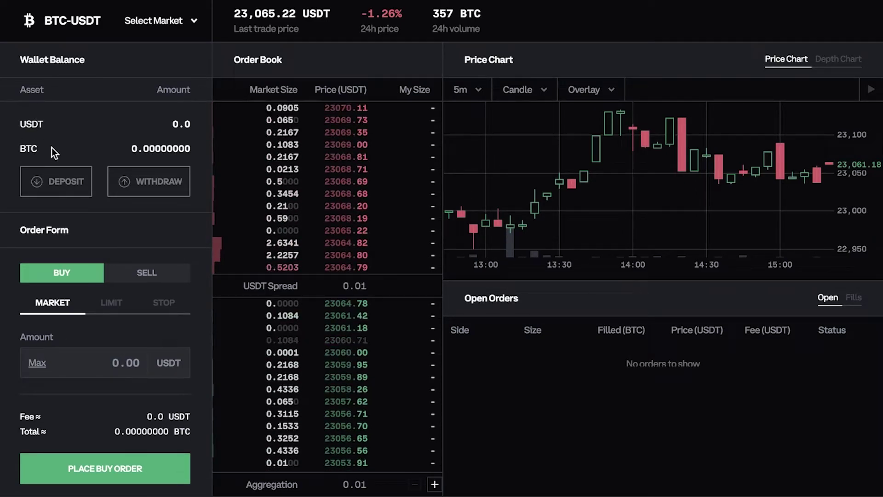
scroll(54, 174, "down", 1)
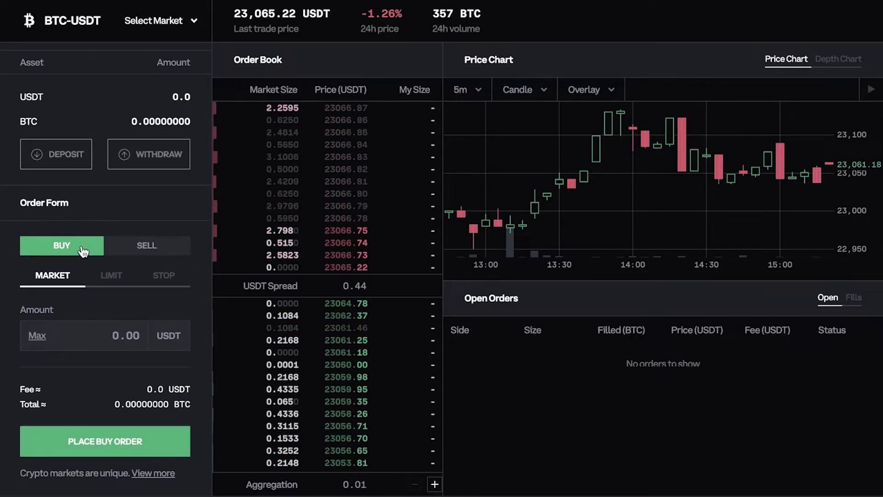
left_click(148, 250)
left_click(65, 258)
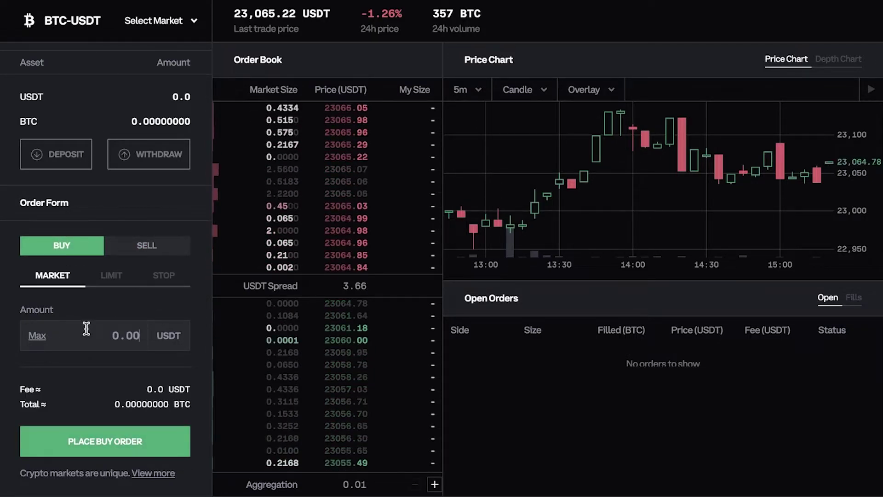
Step: Set a limit buy of 1 BTC at 23000 USDT, totalling 23,138.0 USDT
left_click(99, 281)
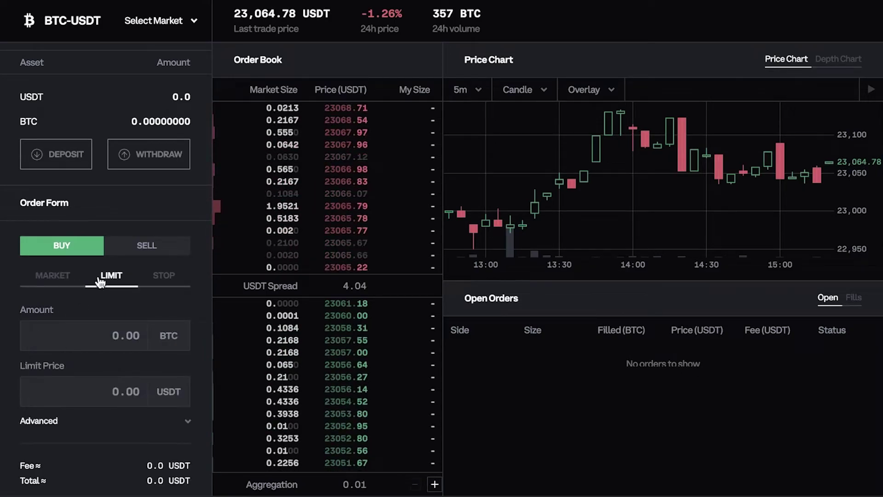
scroll(131, 303, "down", 2)
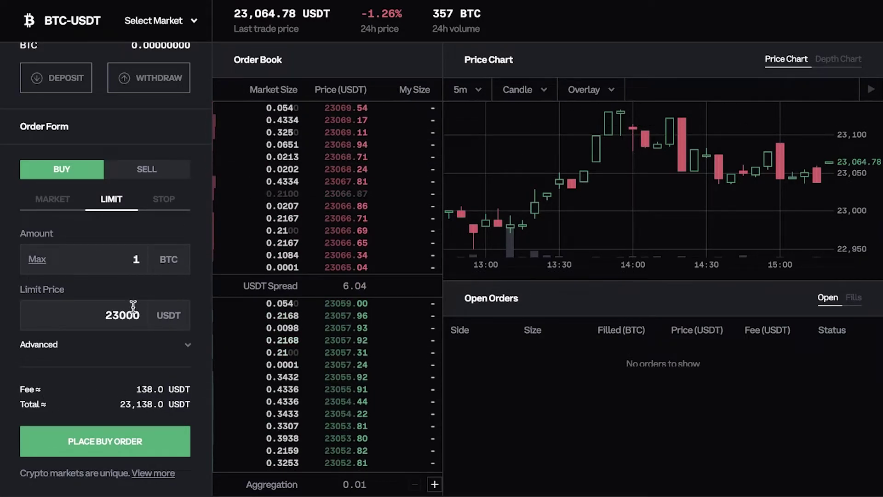
scroll(135, 295, "up", 1)
scroll(83, 97, "up", 2)
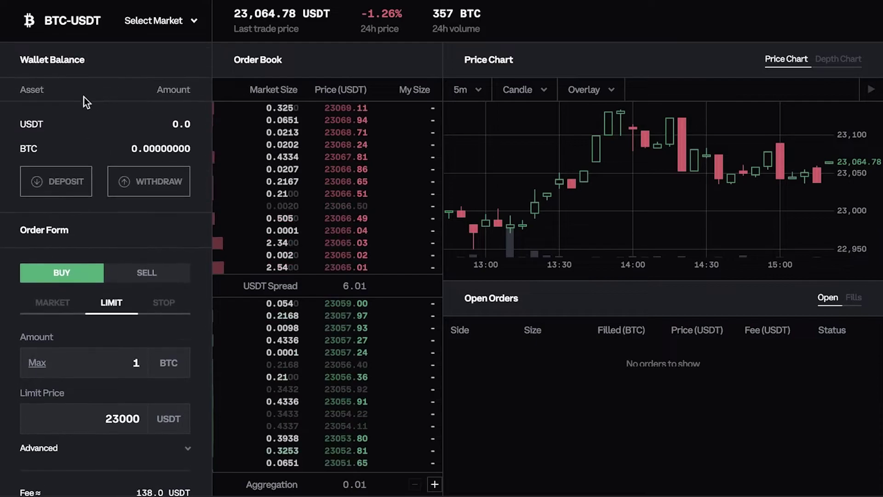
scroll(106, 148, "down", 3)
left_click(147, 169)
left_click(62, 169)
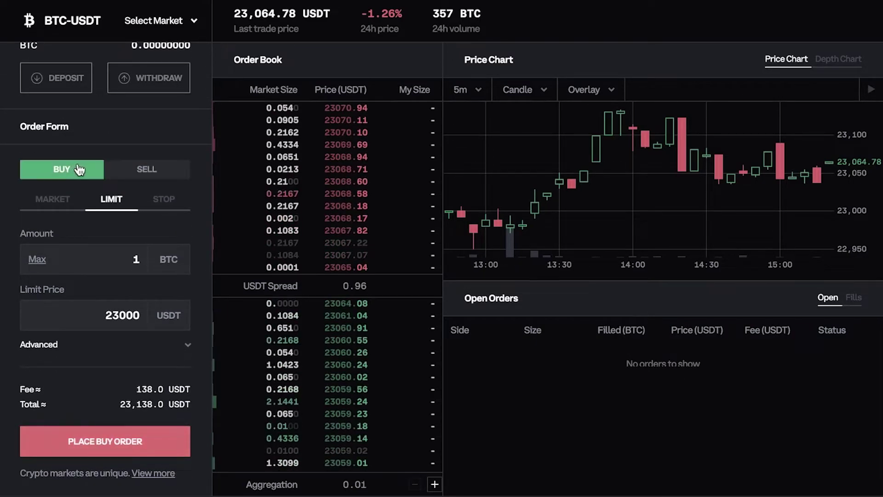
Step: Fill a stop buy: stop 23000 USDT, 2 BTC, limit 22000 USDT, total 44,264.0 USDT
left_click(170, 200)
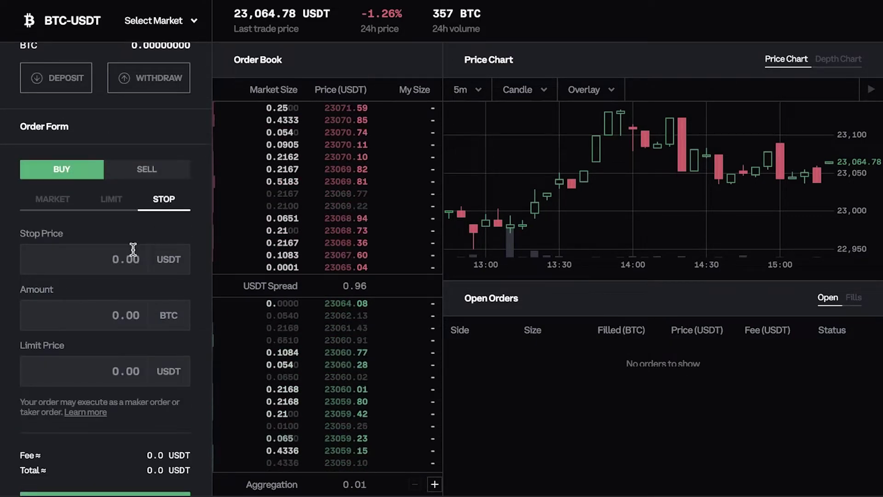
scroll(106, 257, "down", 2)
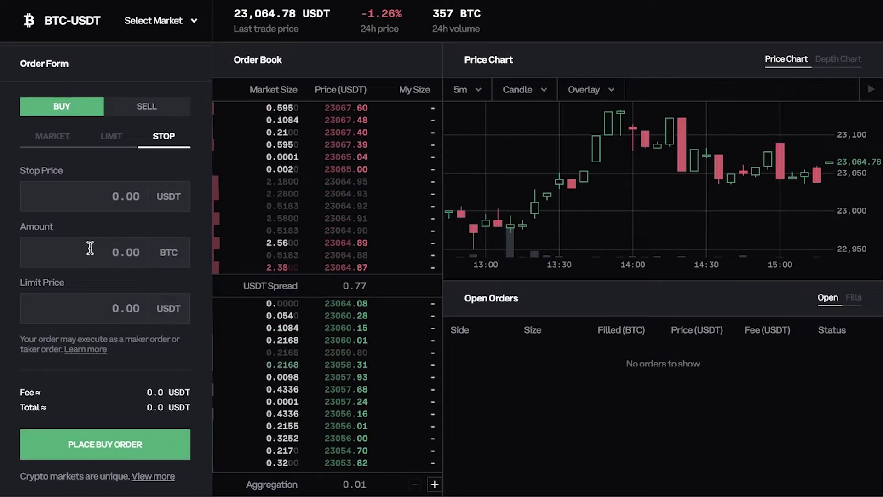
scroll(90, 248, "up", 1)
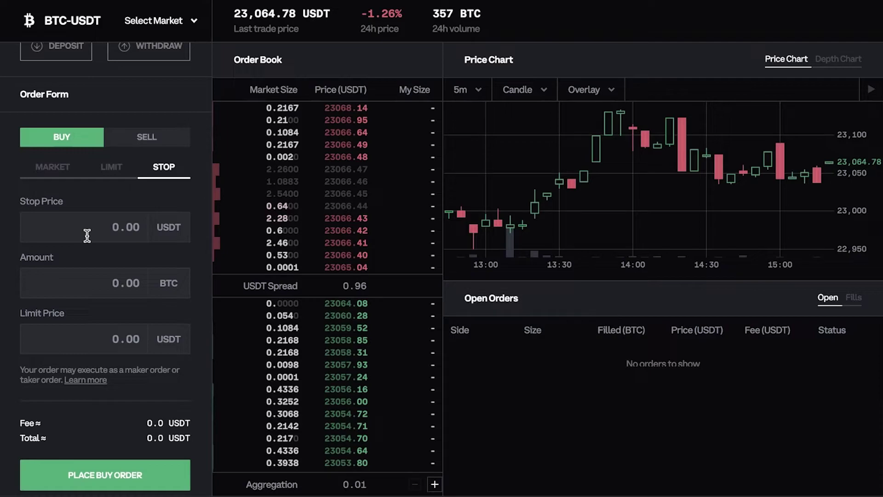
left_click(80, 271)
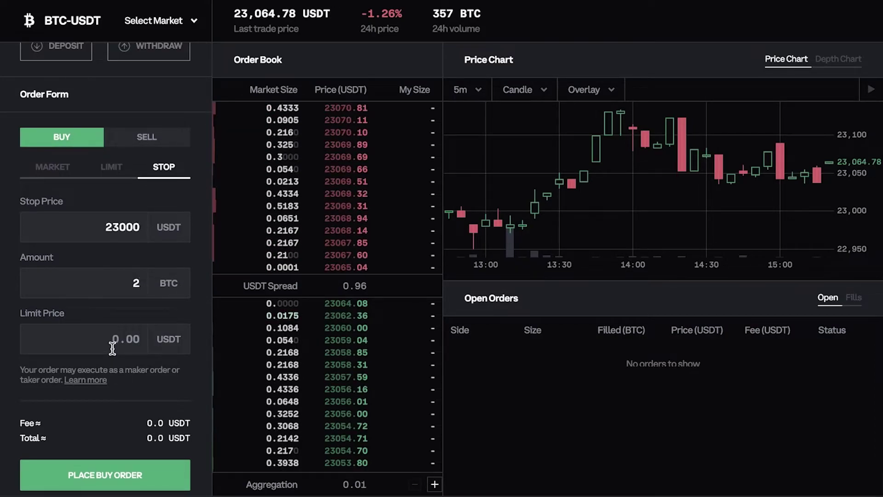
type("22000")
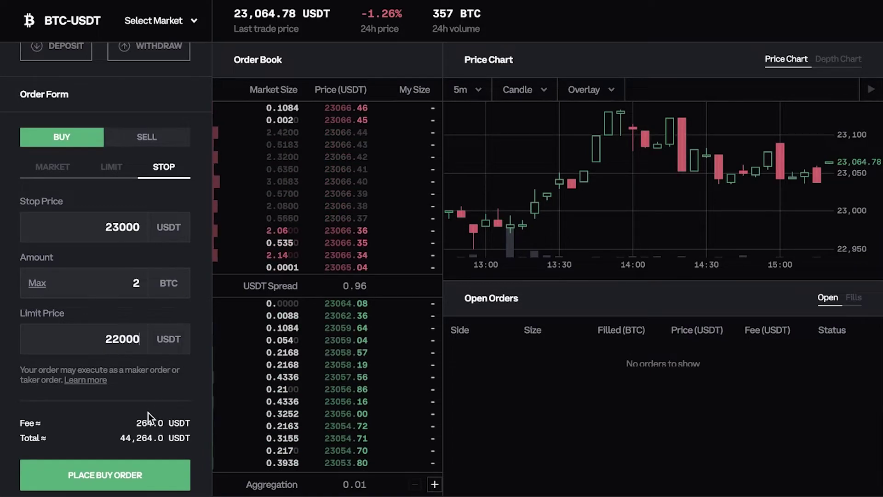
scroll(118, 383, "up", 3)
scroll(106, 294, "down", 3)
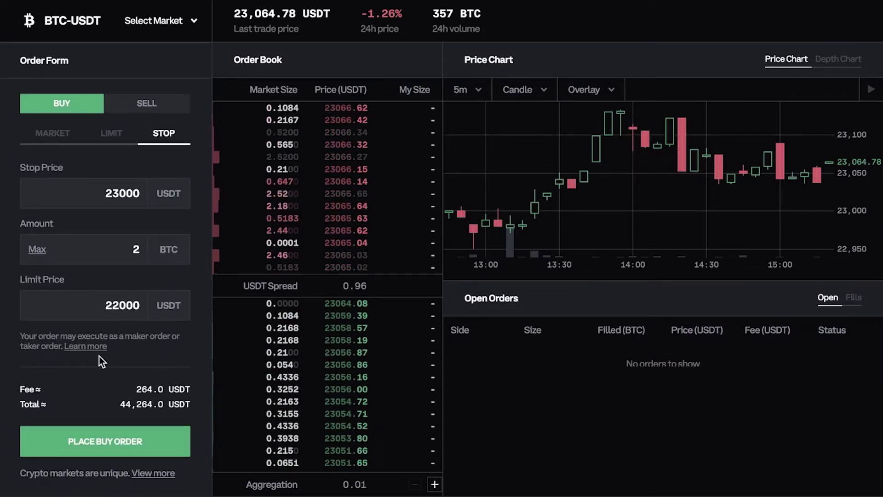
scroll(115, 313, "up", 3)
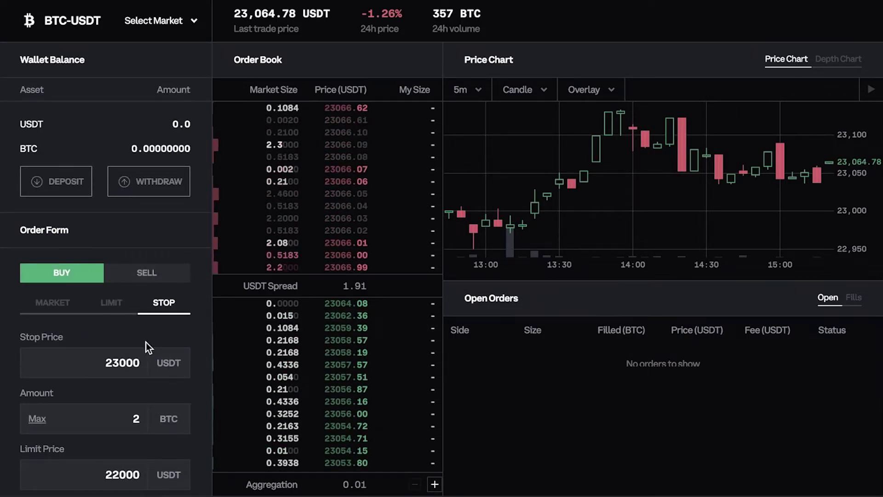
scroll(145, 340, "down", 3)
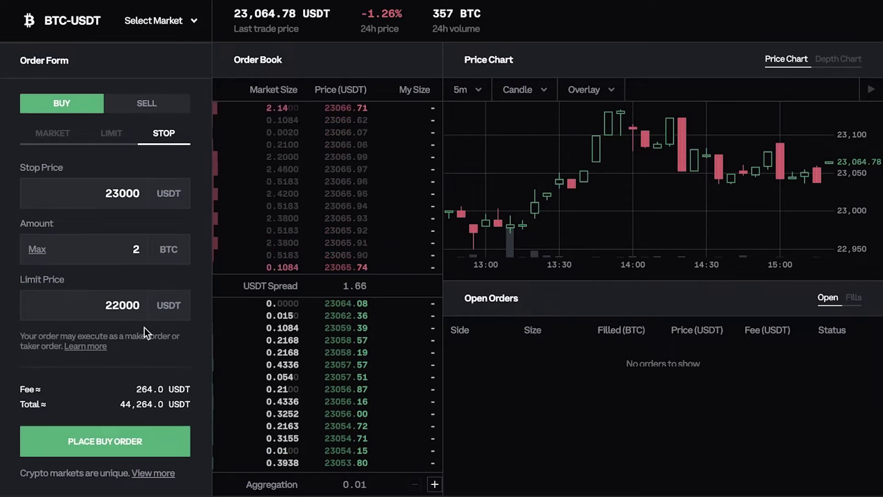
Step: Switch to a market order and toggle between the buy and sell sides
left_click(60, 138)
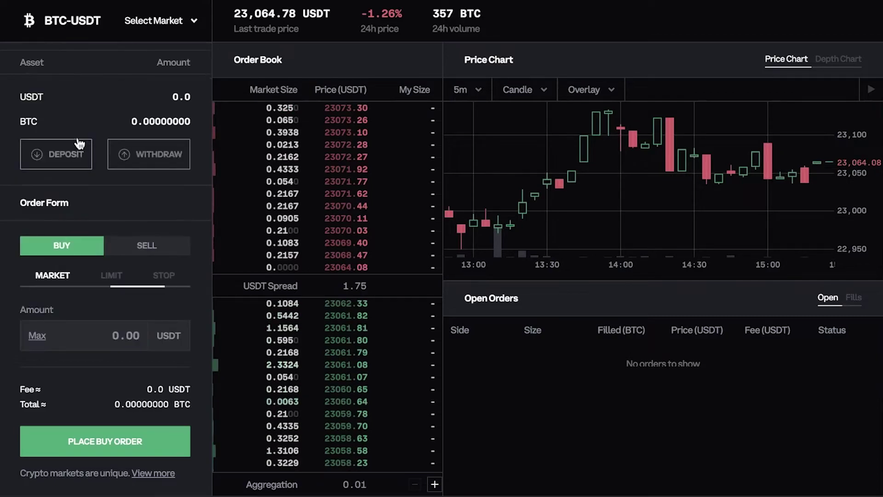
left_click(168, 249)
left_click(81, 250)
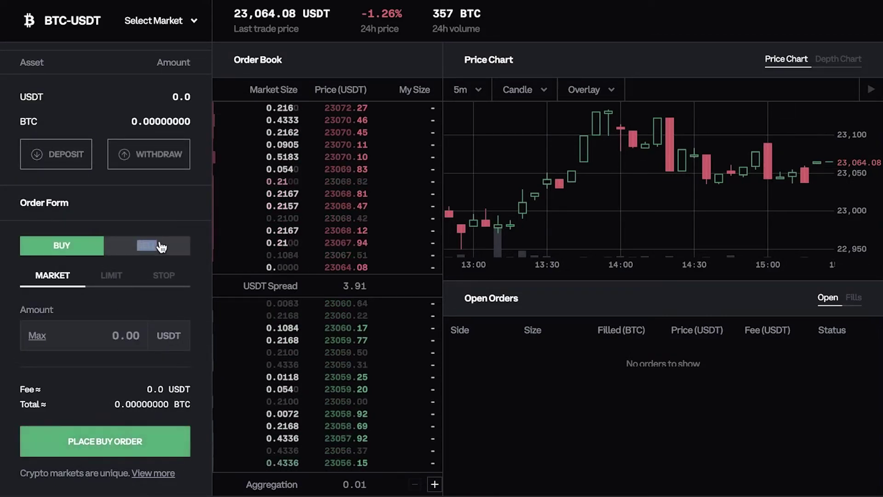
left_click(159, 248)
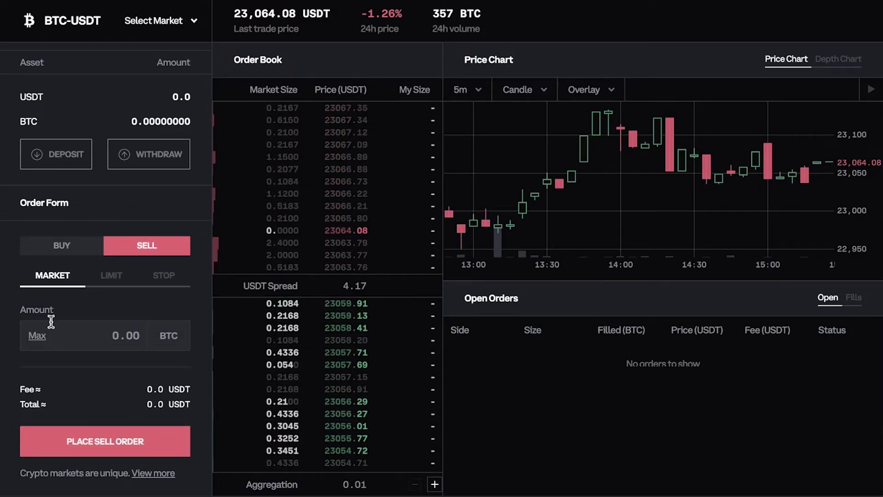
Step: View the sell-side limit and stop forms, then return to a market buy order
left_click(111, 276)
scroll(133, 282, "down", 2)
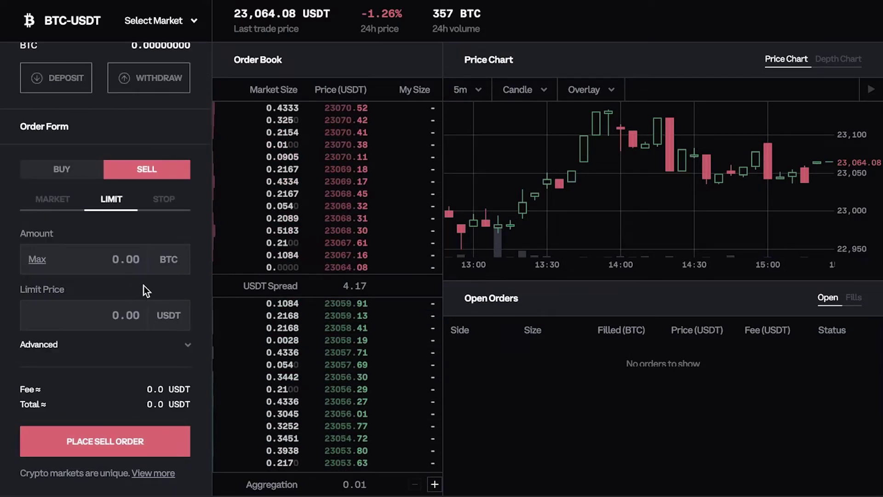
left_click(159, 206)
left_click(47, 142)
left_click(60, 245)
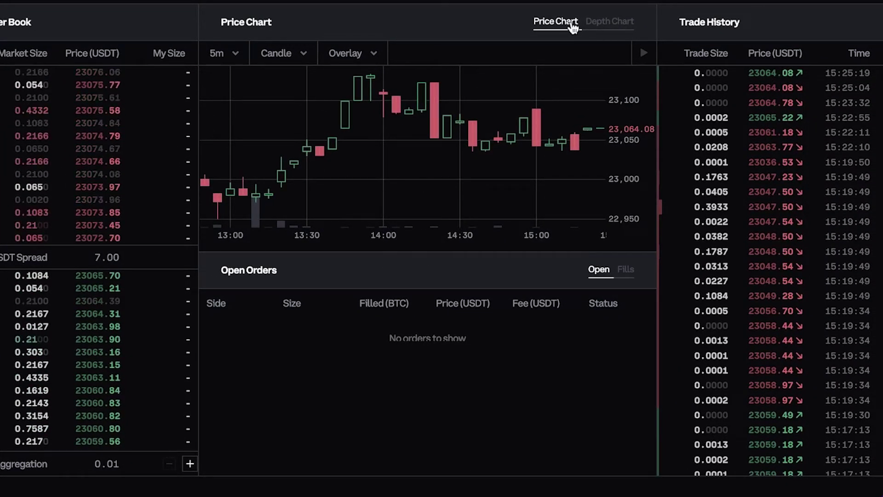
Step: Zoom the BTC-USDT price chart and switch it to 6-hour candles
scroll(544, 152, "up", 3)
scroll(497, 133, "down", 6)
scroll(512, 123, "up", 3)
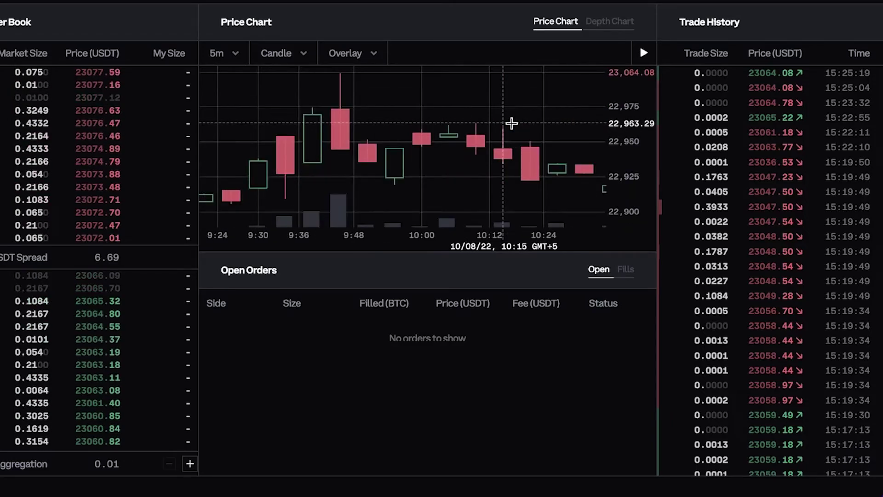
scroll(522, 122, "left", 10)
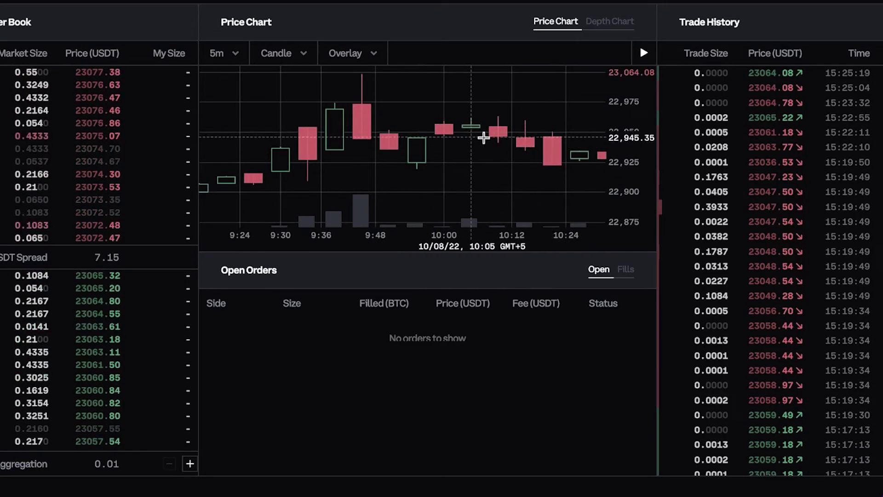
scroll(564, 150, "down", 5)
scroll(602, 153, "up", 3)
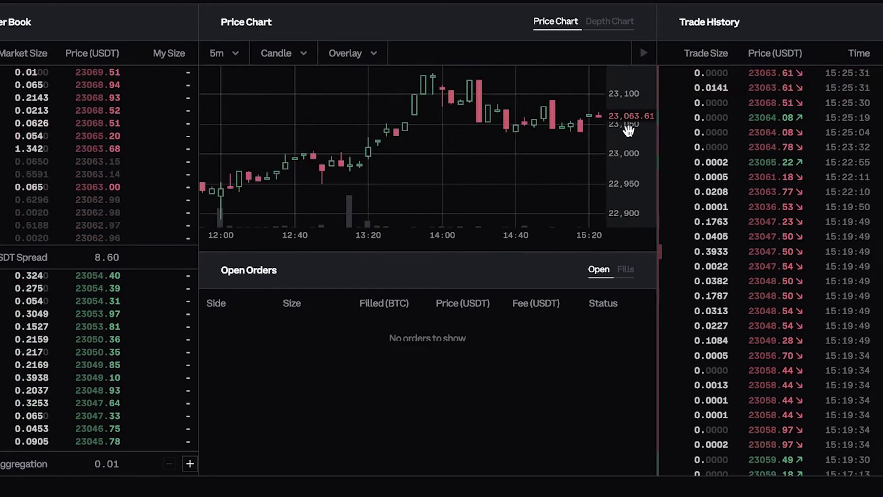
scroll(459, 151, "left", 10)
left_click(255, 57)
left_click(236, 57)
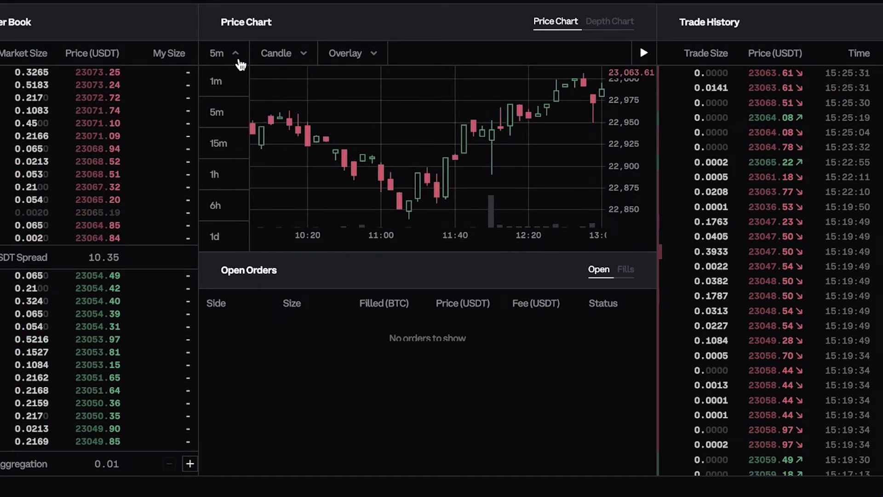
left_click(244, 140)
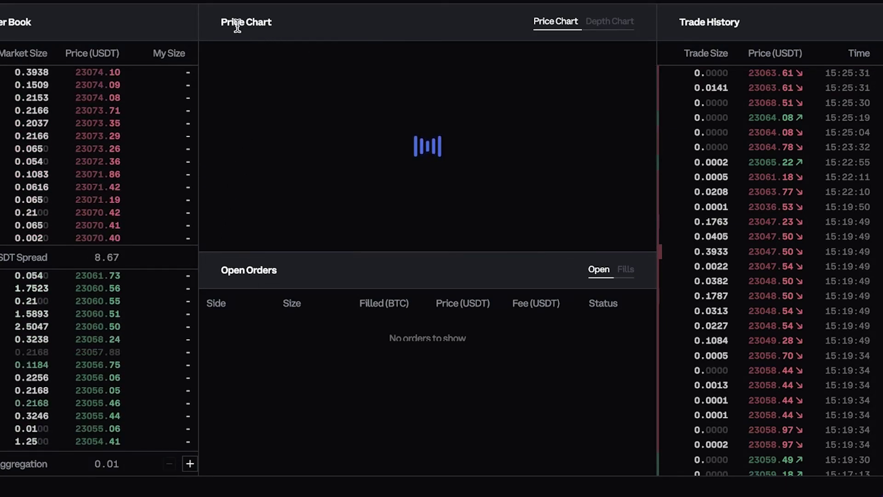
Step: Try 1-minute candles, then settle on 15-minute candles
left_click(230, 52)
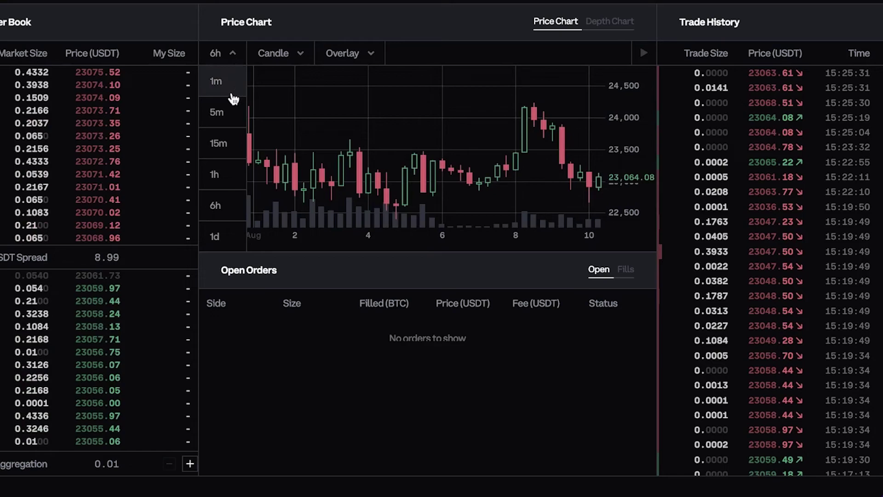
left_click(225, 136)
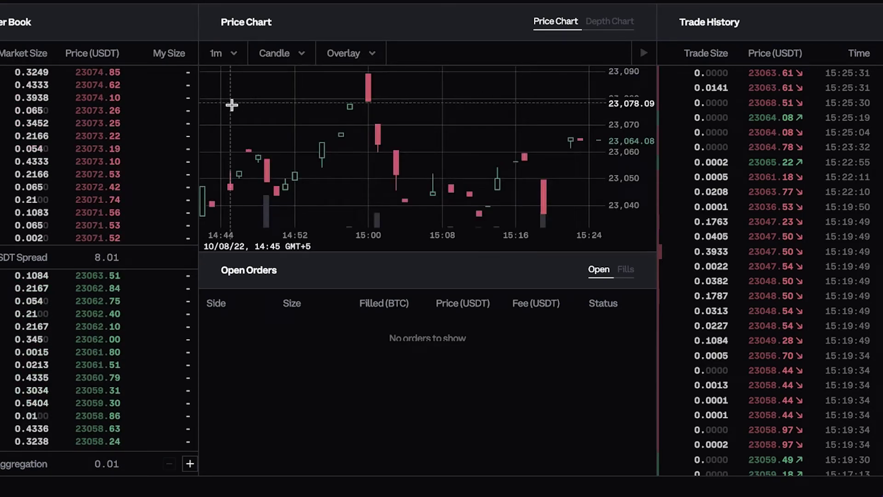
left_click(274, 52)
left_click(223, 53)
left_click(225, 138)
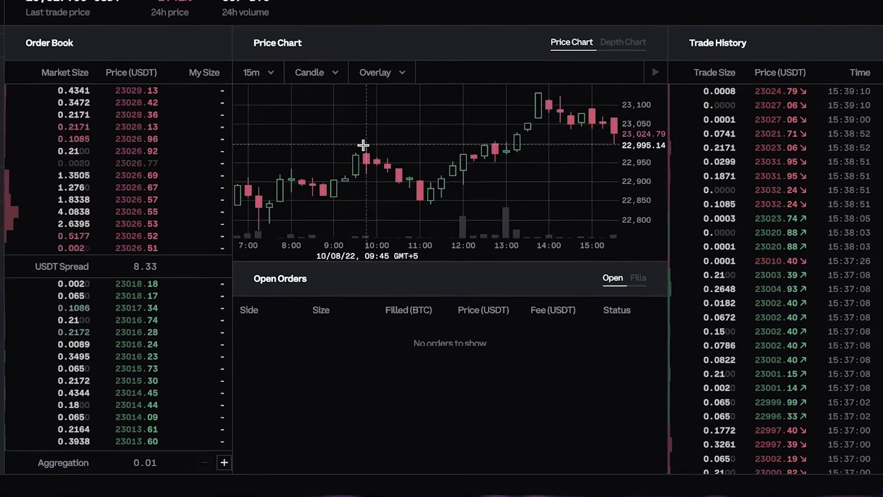
scroll(363, 145, "up", 3)
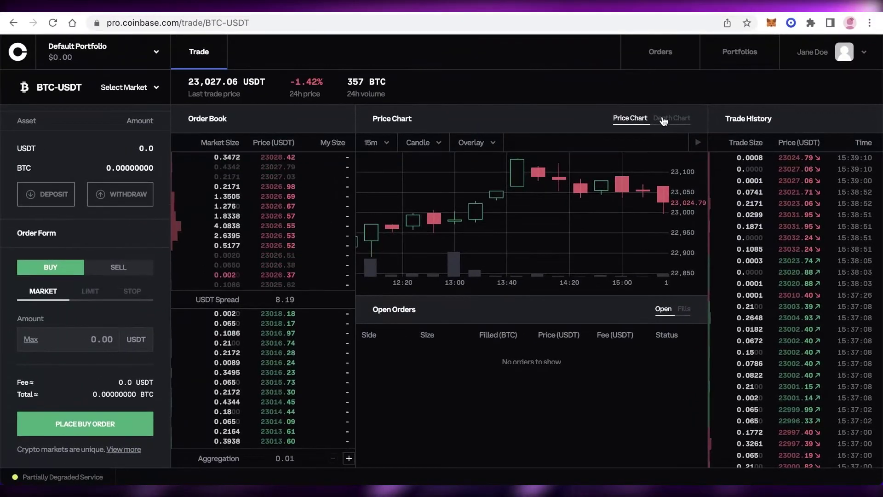
left_click(663, 121)
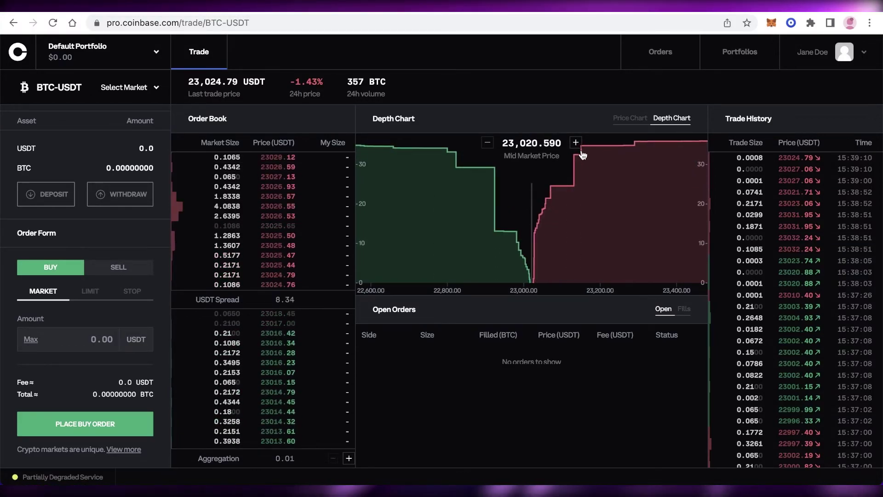
left_click(575, 142)
left_click(575, 142)
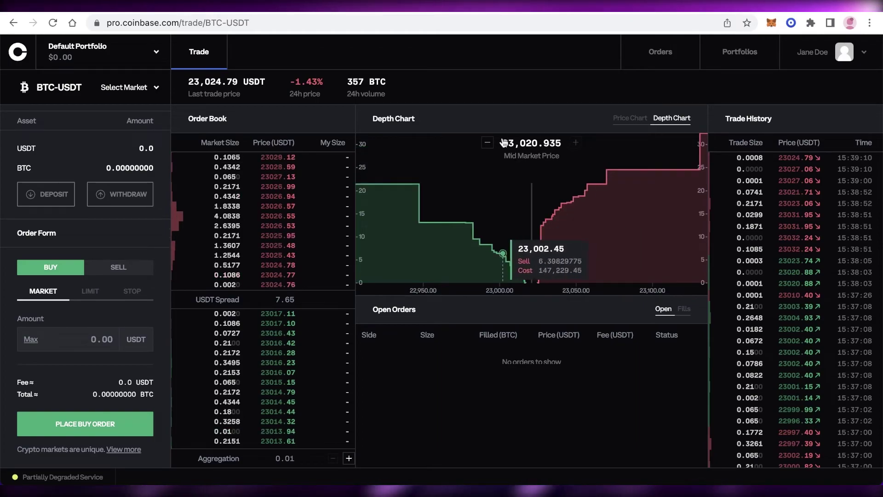
left_click(487, 142)
left_click(487, 142)
left_click(487, 143)
left_click(487, 143)
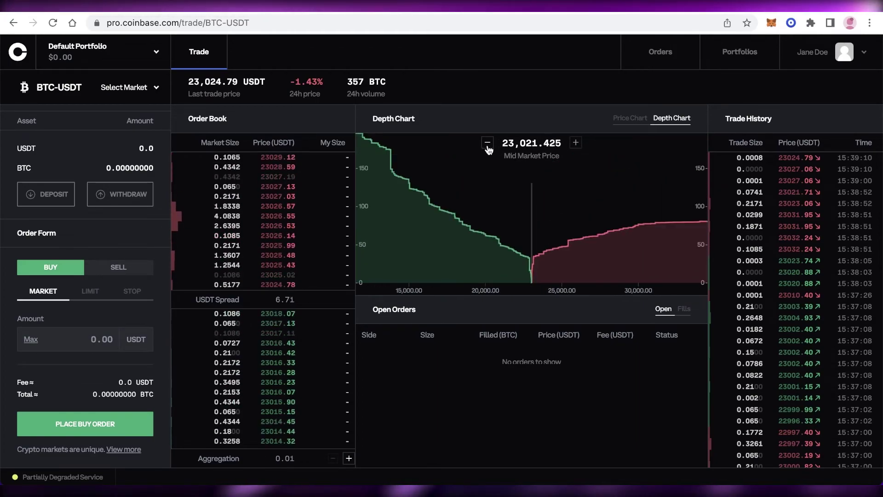
left_click(487, 144)
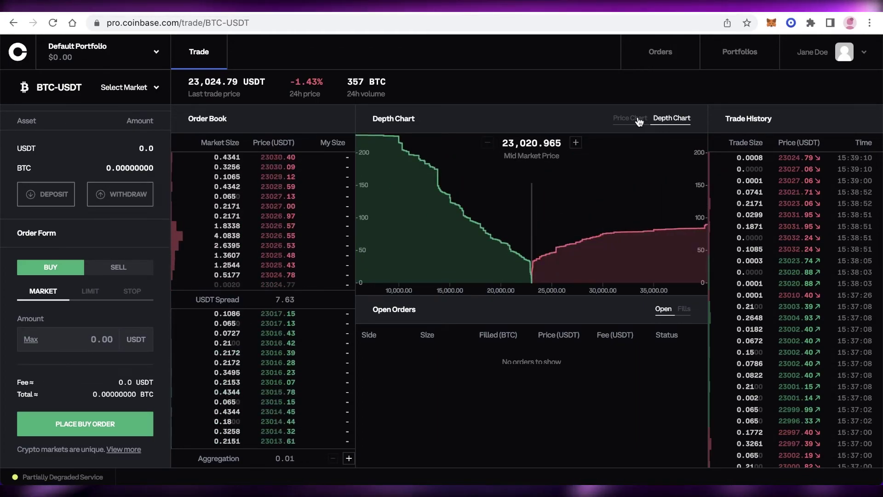
left_click(639, 119)
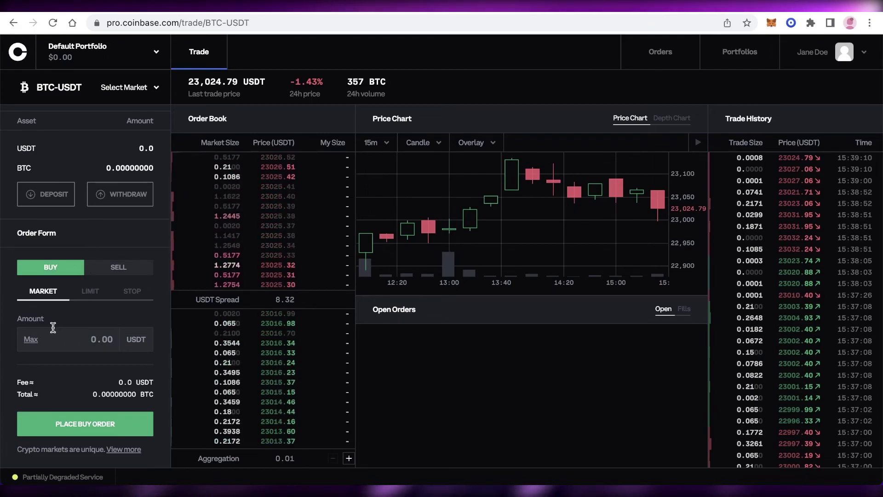
left_click(684, 309)
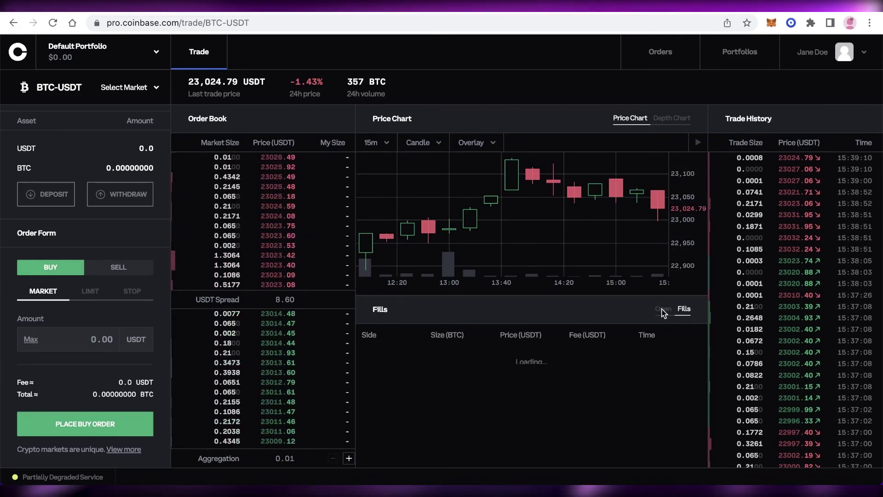
left_click(663, 309)
scroll(519, 250, "down", 5)
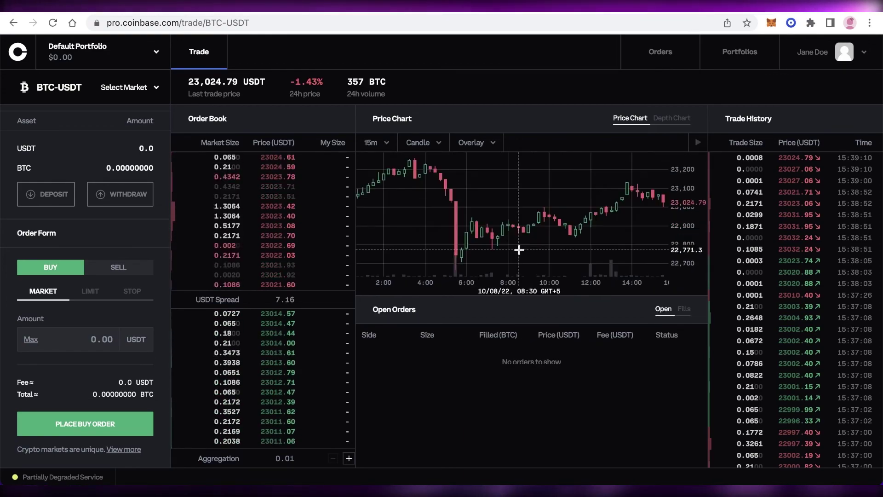
scroll(581, 187, "up", 5)
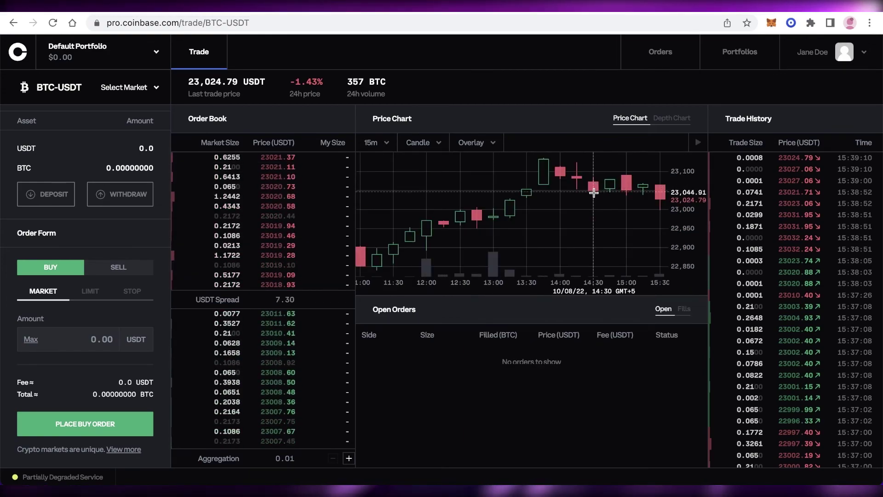